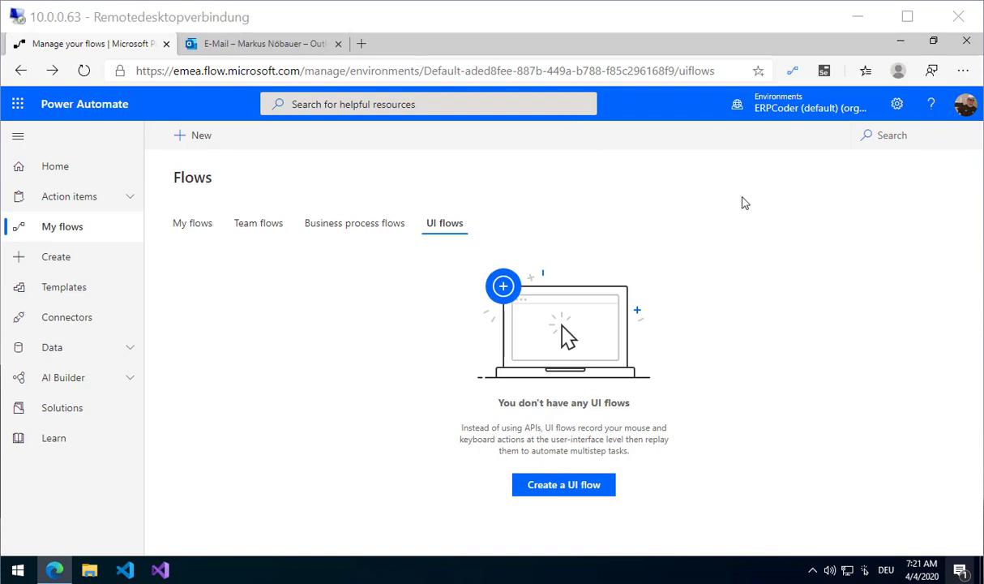
right_click(792, 70)
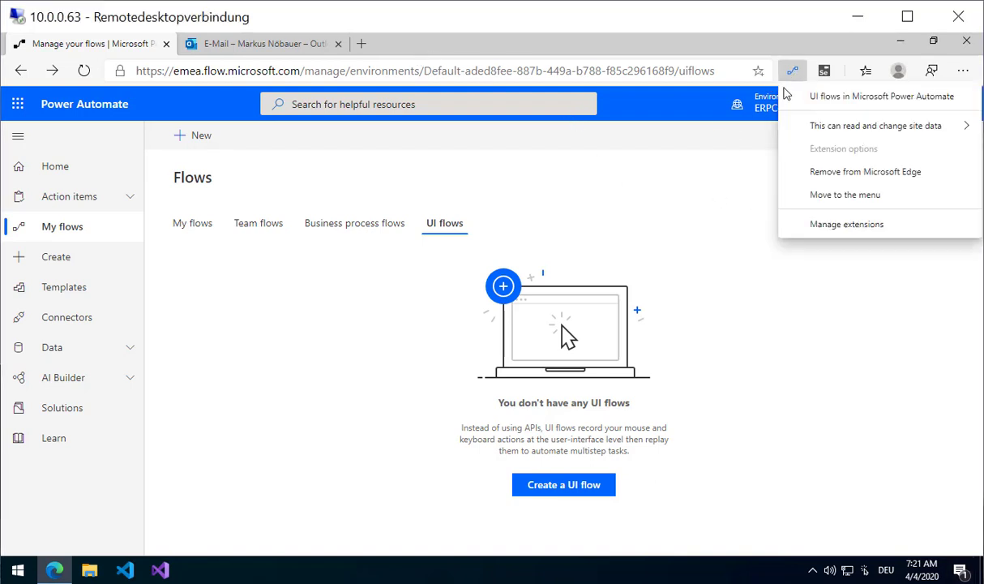
left_click(824, 71)
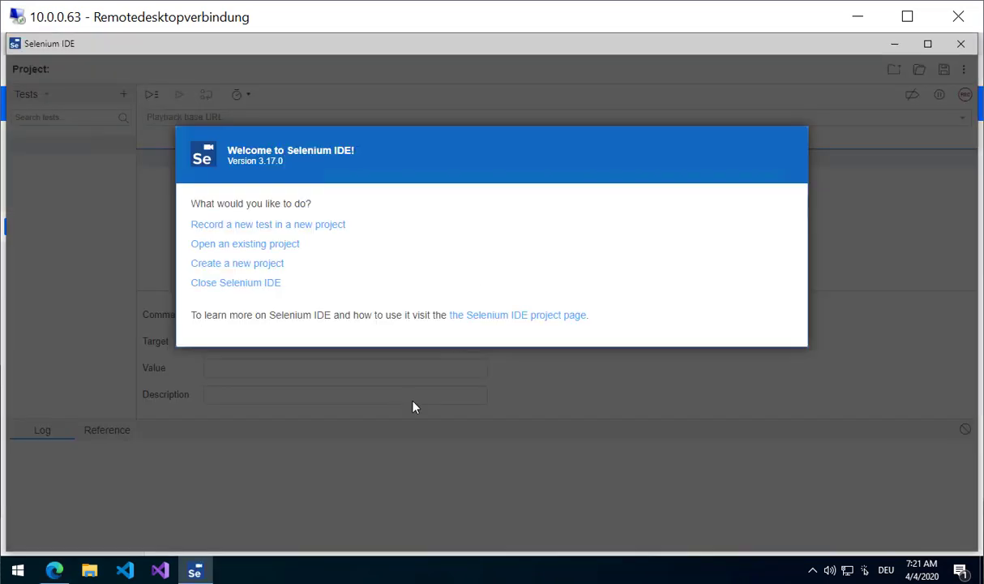
left_click(957, 53)
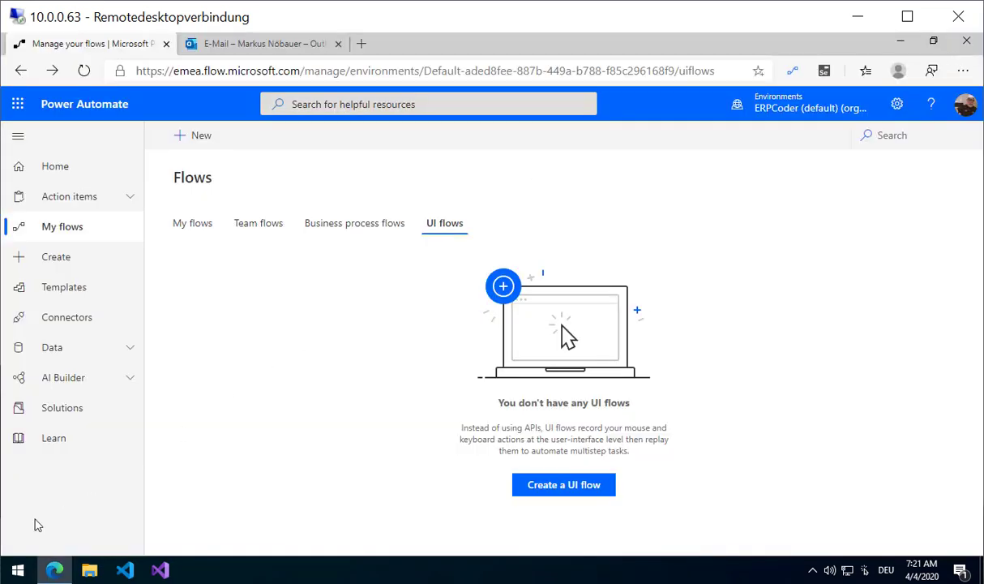
left_click(17, 570)
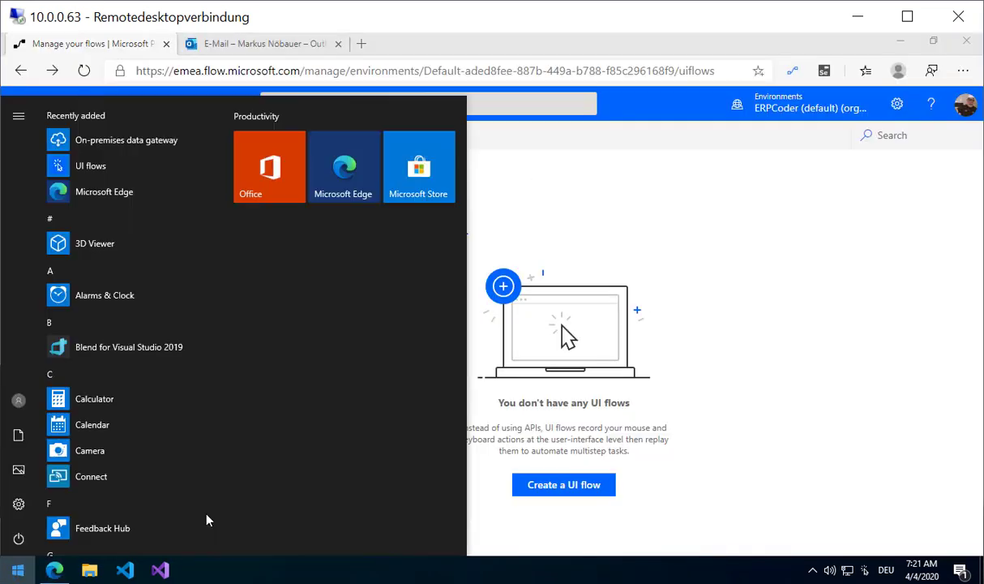
left_click(138, 138)
left_click(401, 395)
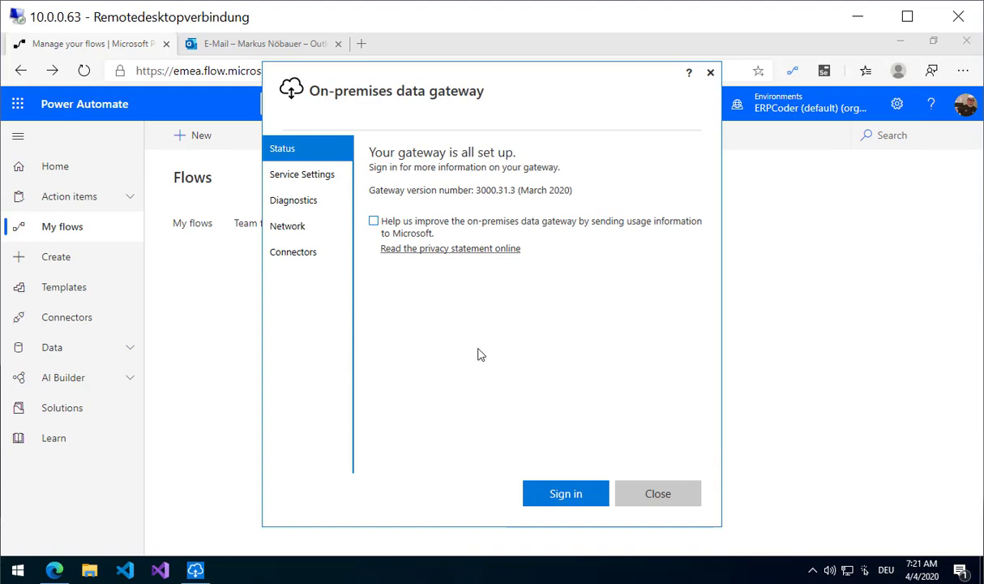
left_click(679, 497)
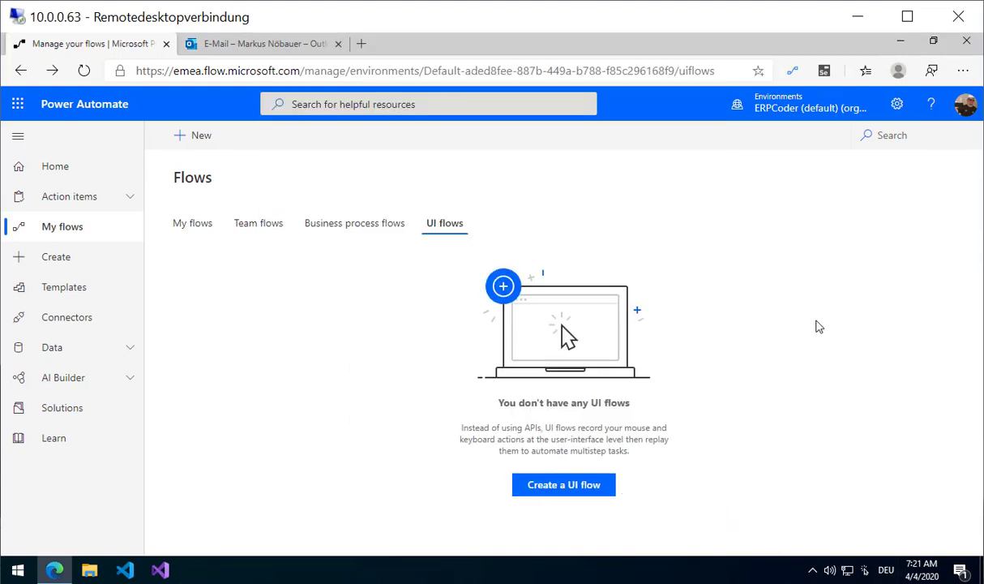
Start a new UI flow of the Web app type.
left_click(199, 144)
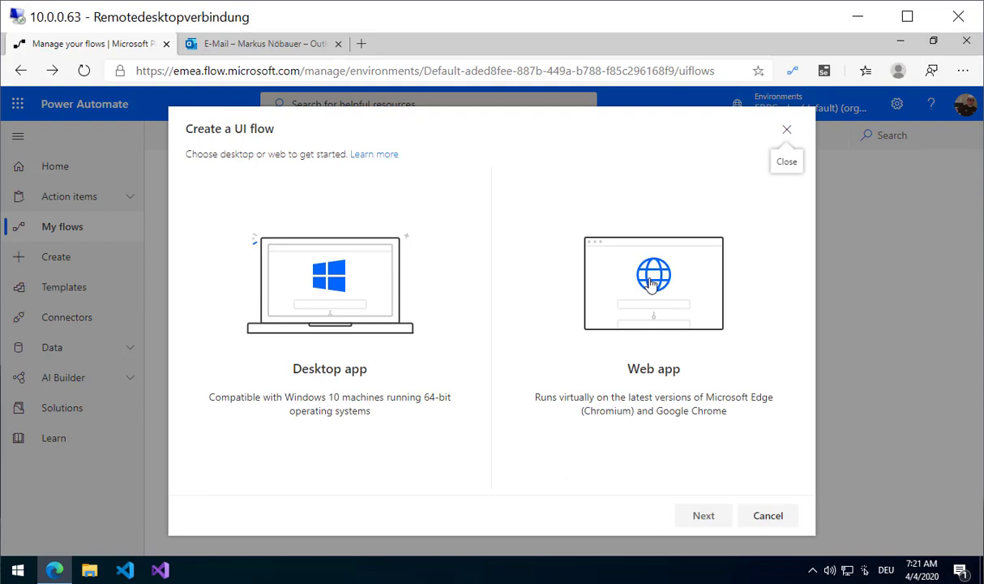
left_click(608, 274)
left_click(695, 515)
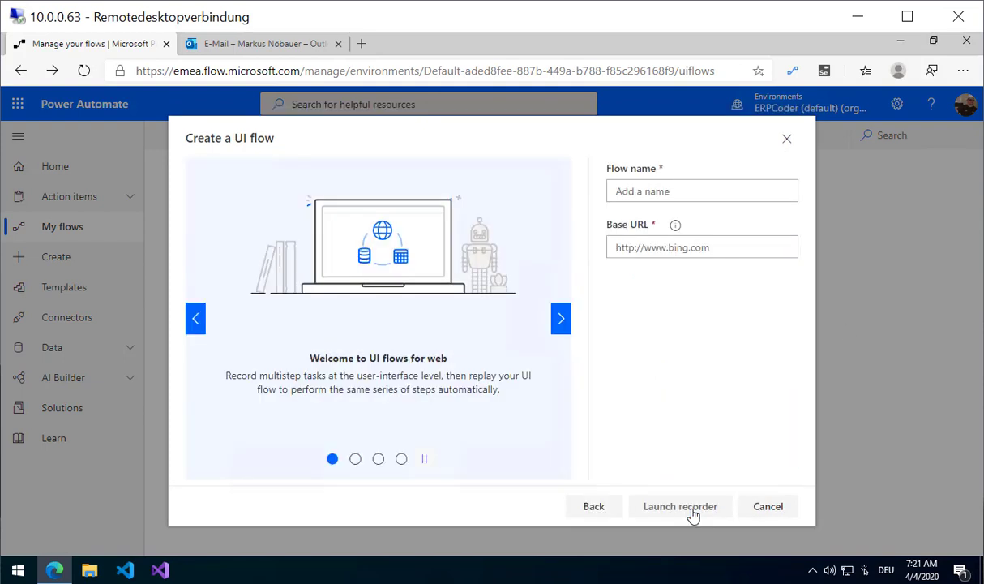
left_click(689, 187)
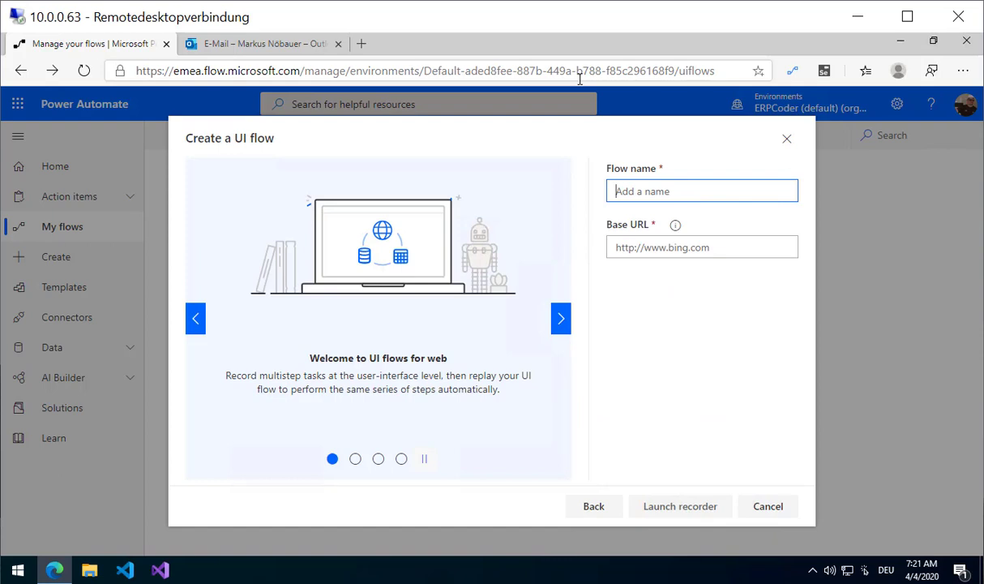
type("bitcoing")
left_click(677, 247)
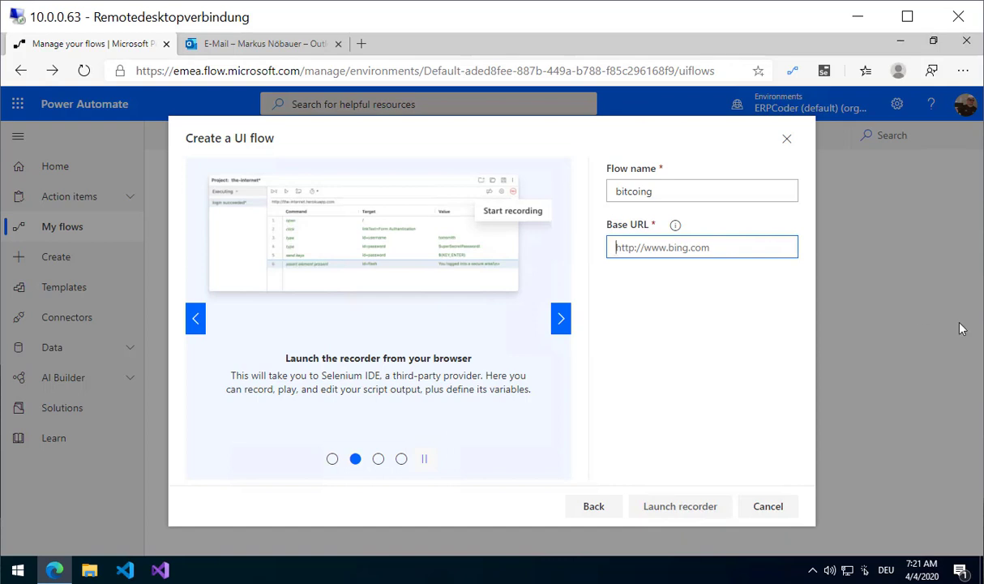
left_click(686, 194)
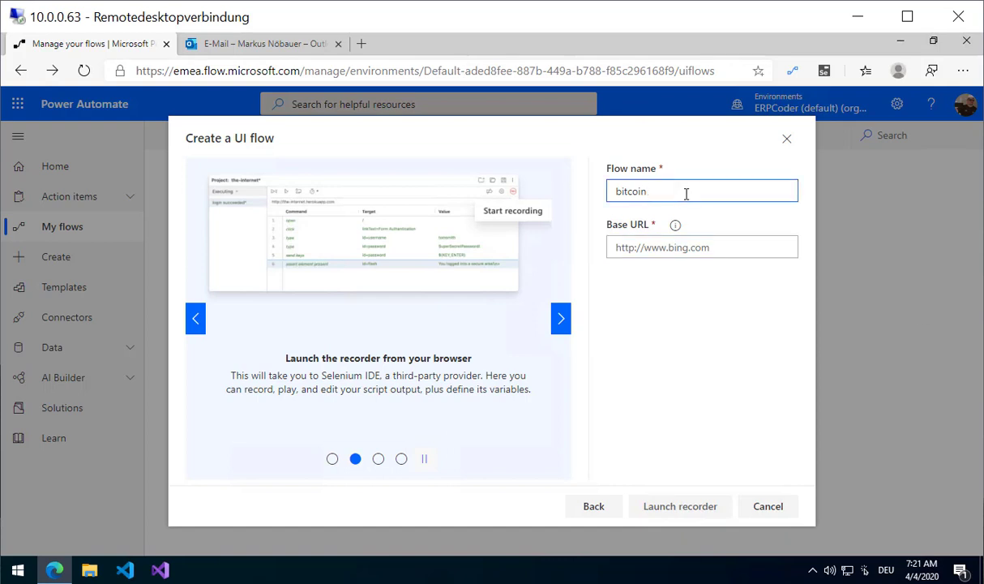
left_click(679, 249)
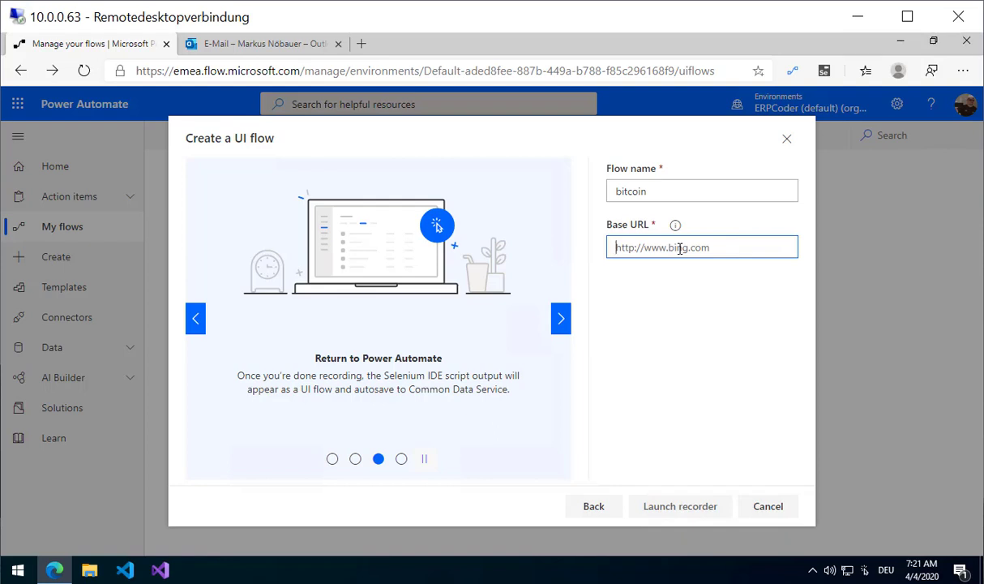
type("www.bitco")
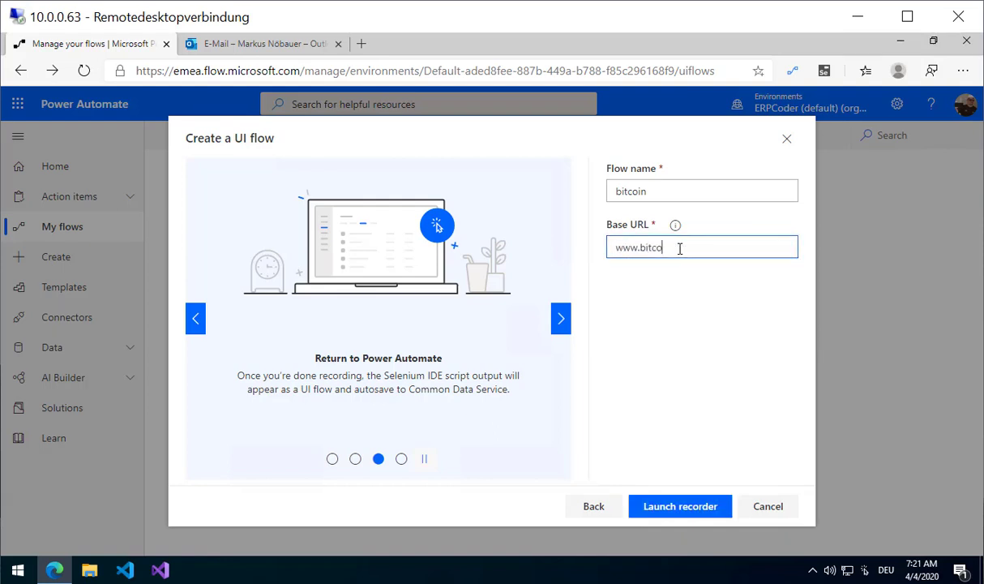
type("in.de")
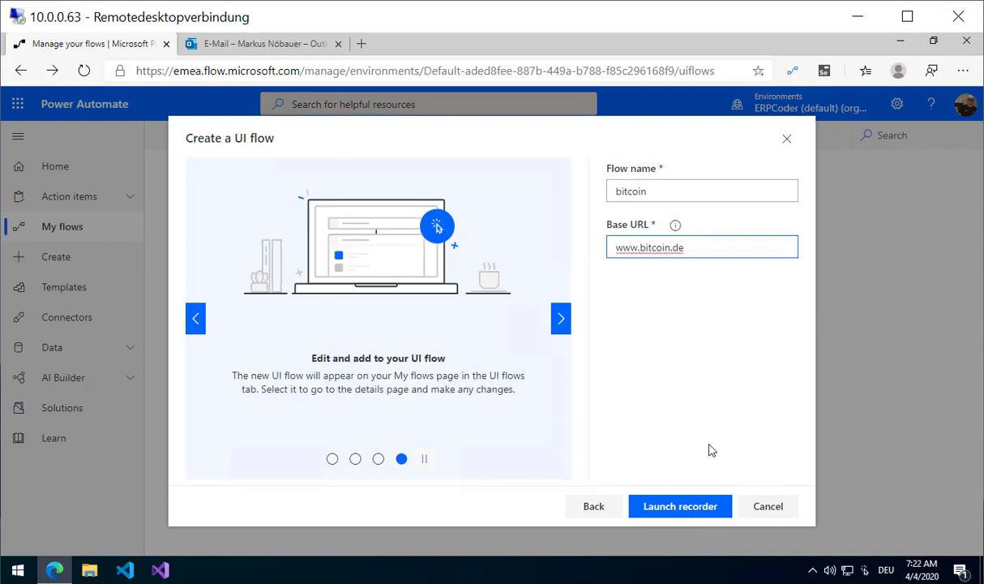
Record on bitcoin.de, storing the ticker price text 6.286,54 in the variable btcrate.
left_click(677, 505)
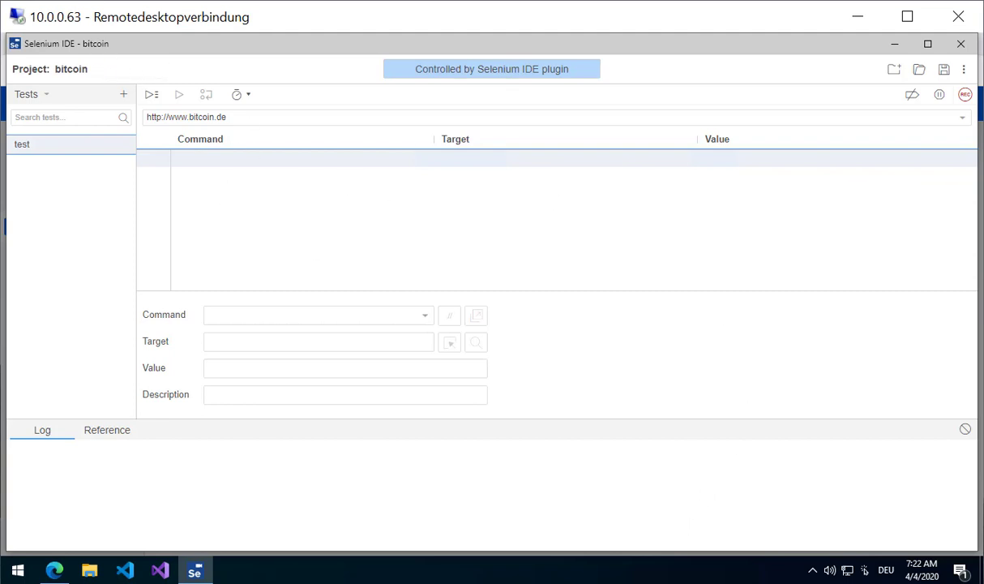
left_click(966, 98)
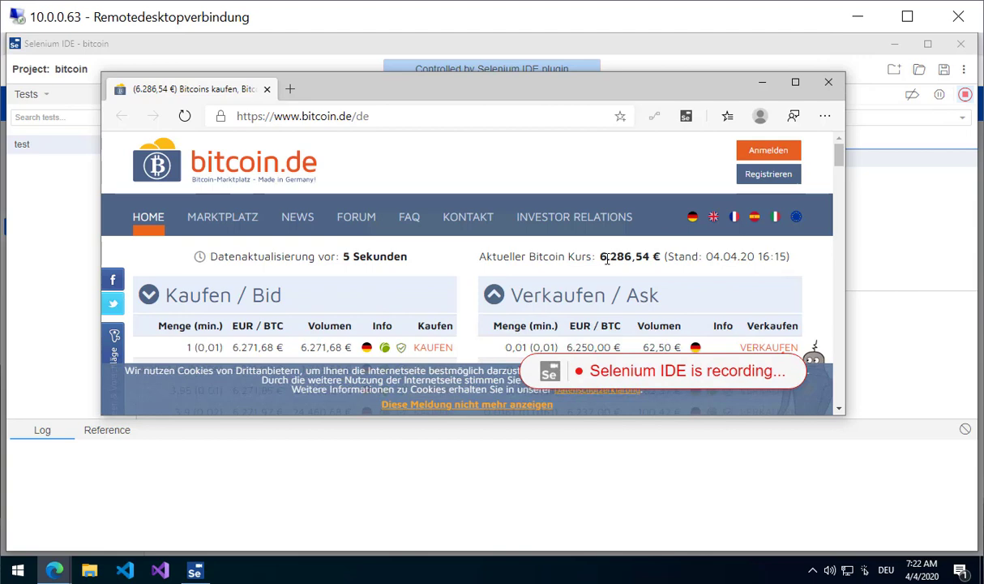
left_click_drag(601, 256, 650, 257)
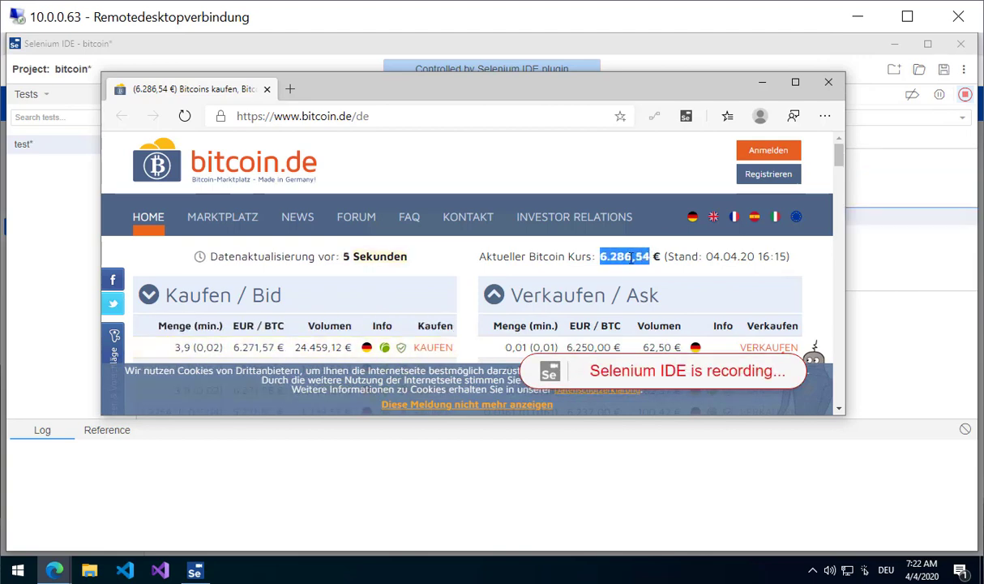
right_click(631, 257)
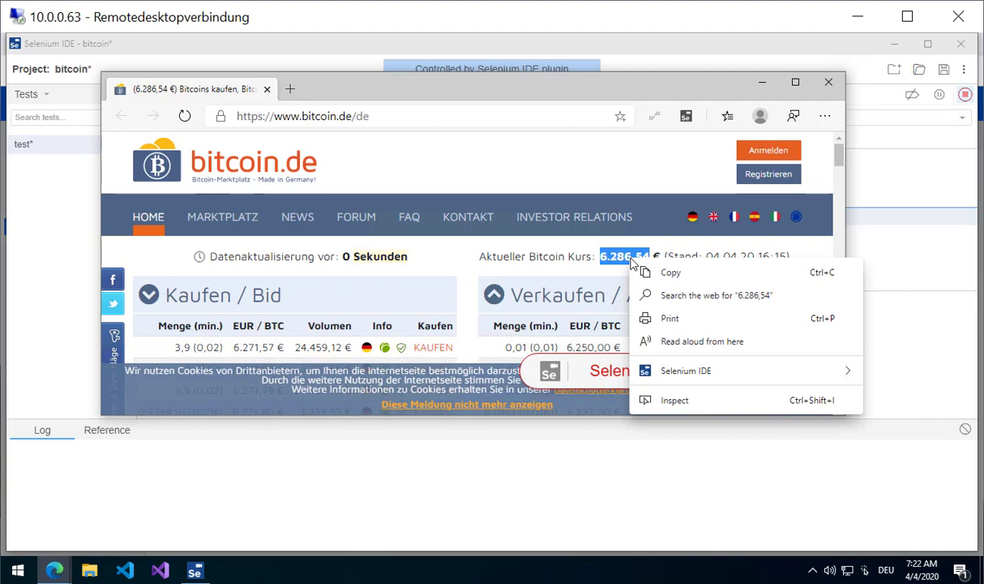
mouse_move(722, 374)
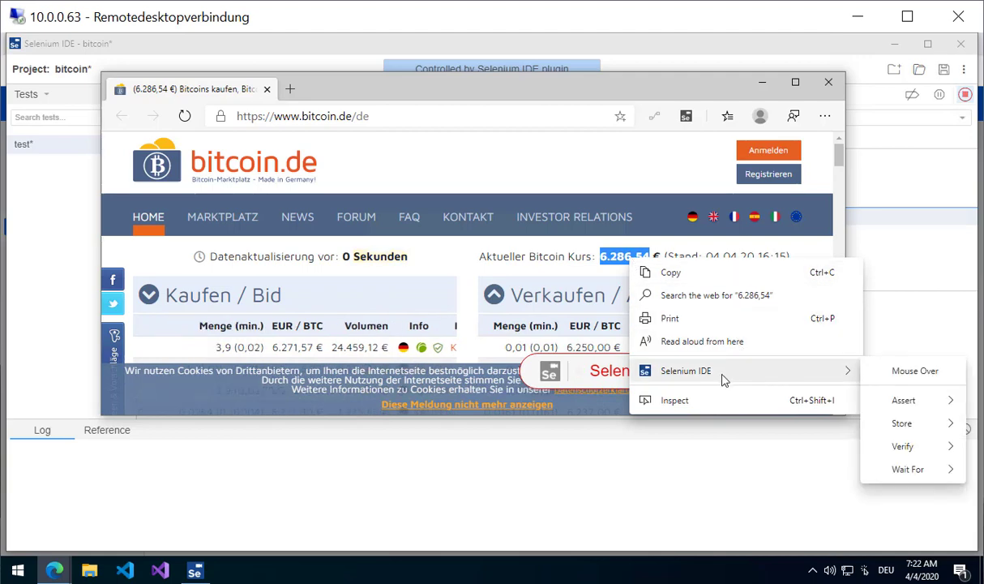
mouse_move(924, 427)
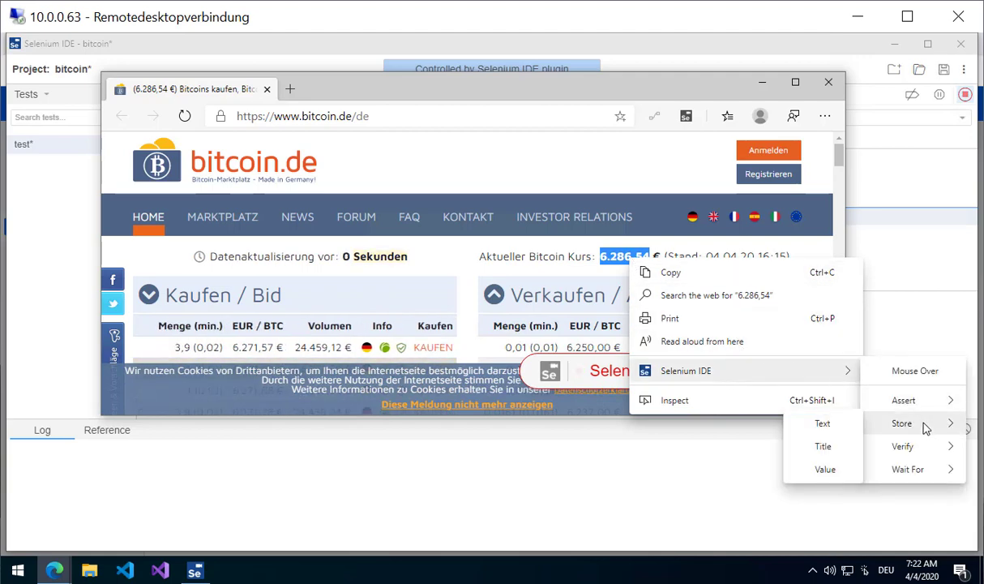
left_click(824, 424)
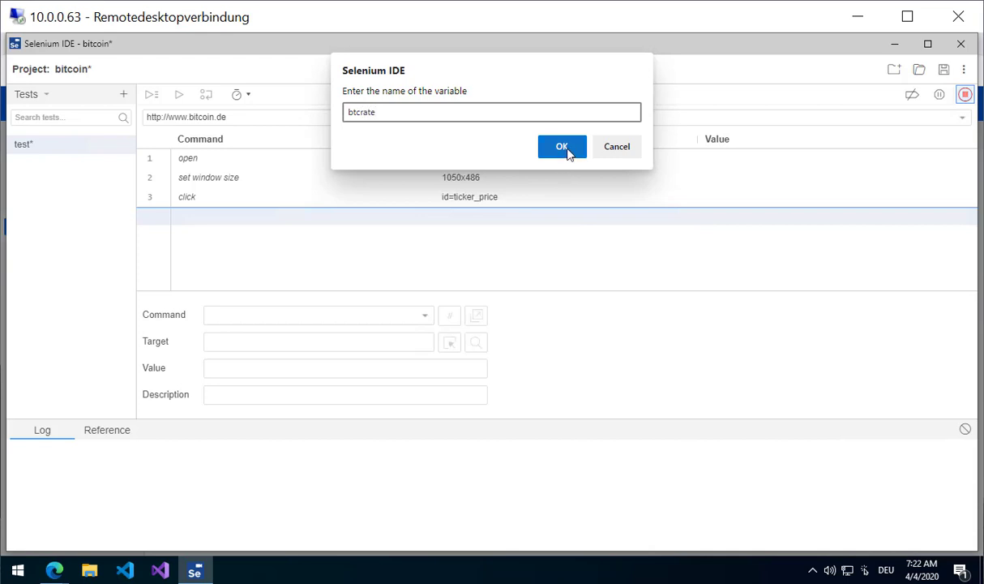
left_click(562, 147)
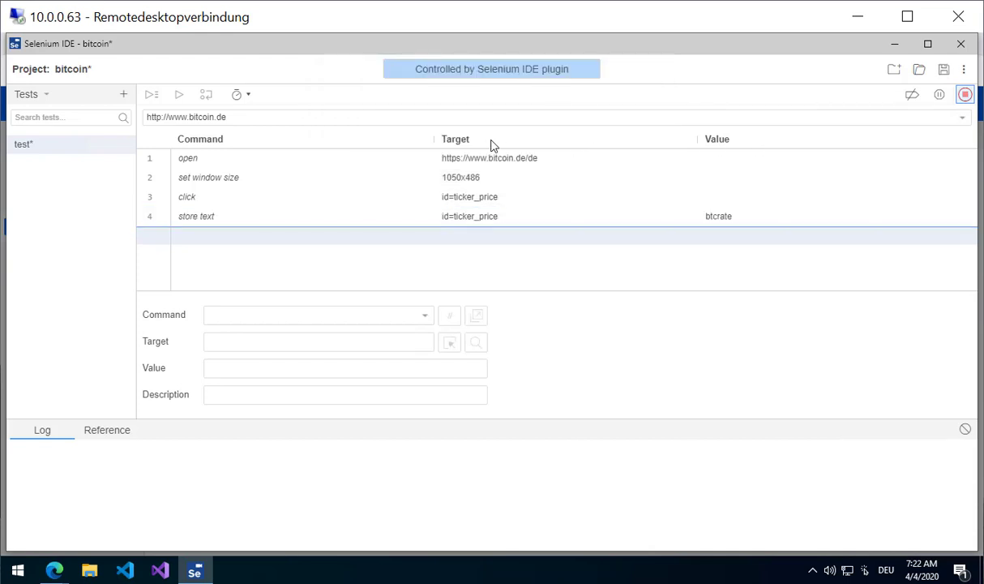
Stop recording, save the bitcoin project, and close the reopened Selenium IDE window.
left_click(966, 97)
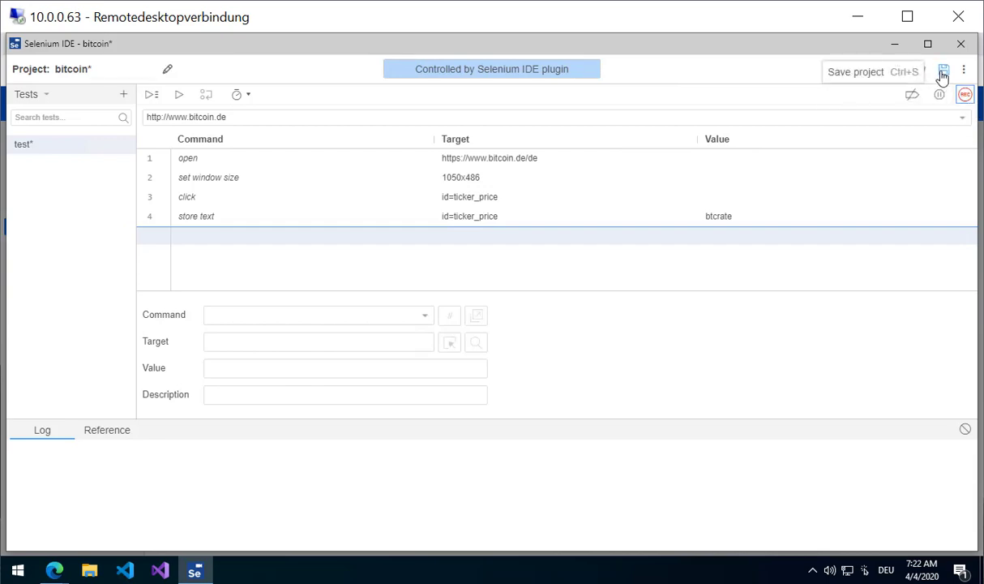
left_click(942, 76)
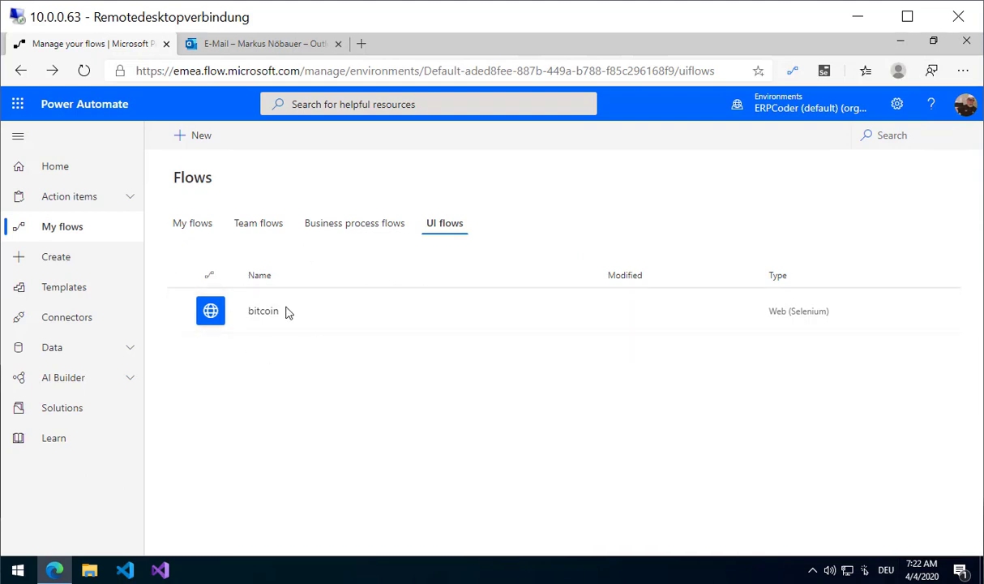
mouse_move(362, 324)
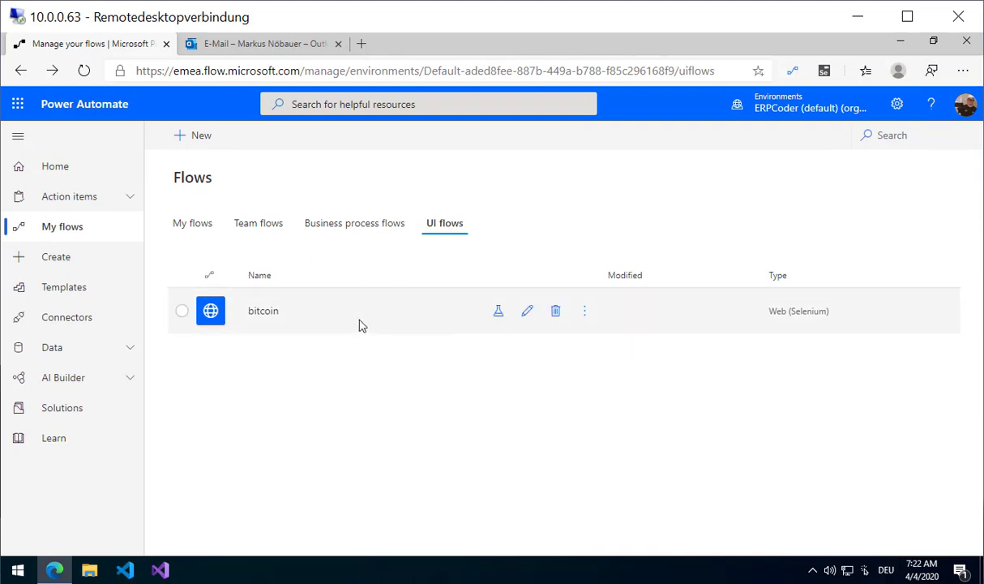
left_click(528, 320)
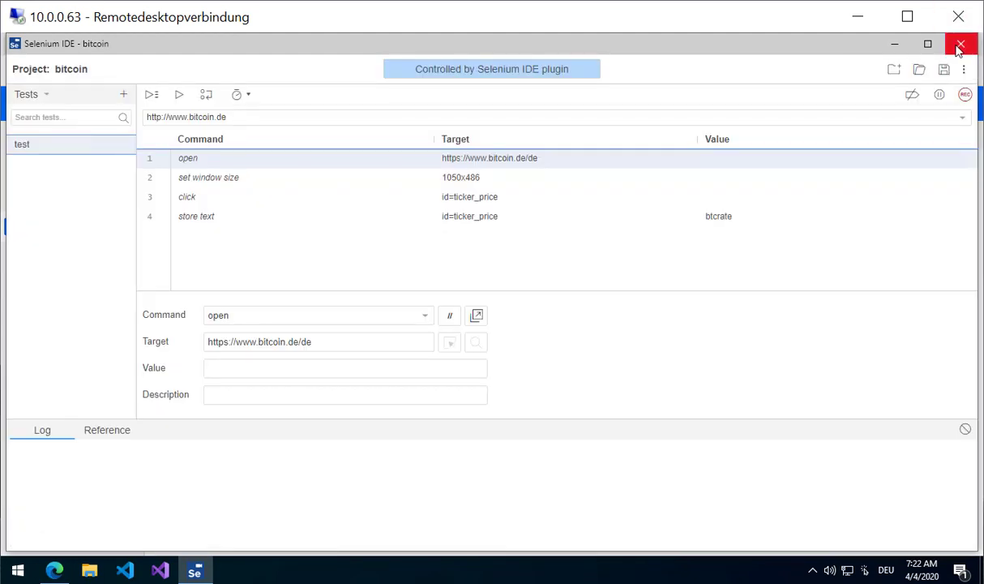
left_click(959, 44)
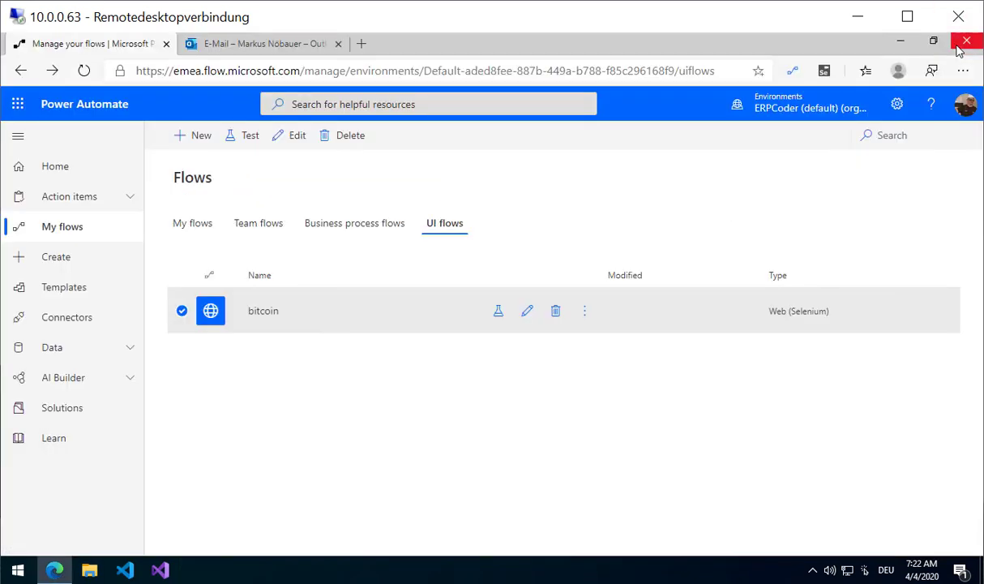
From My flows, begin a blank instant flow using the Manually trigger a flow trigger.
left_click(208, 230)
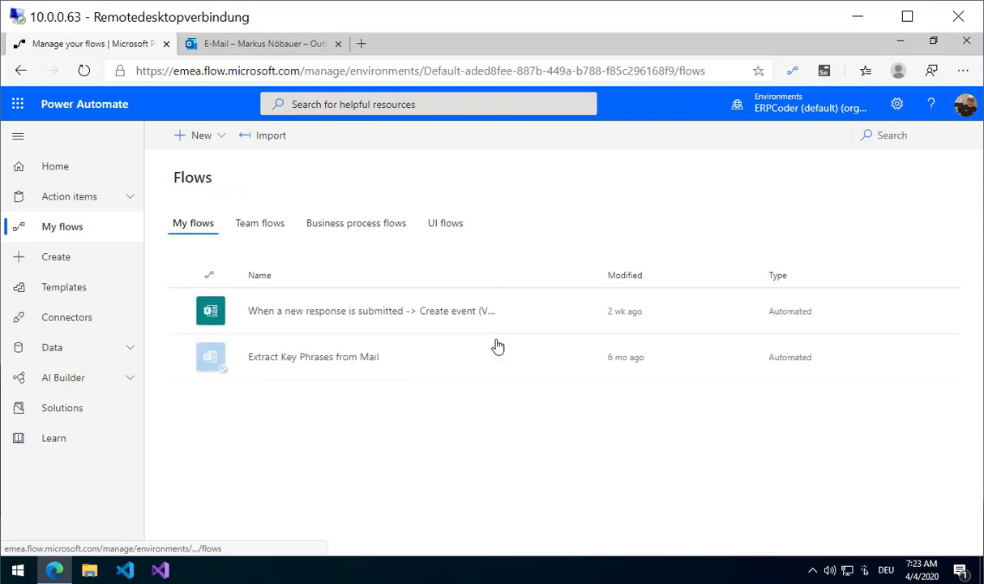
left_click(223, 137)
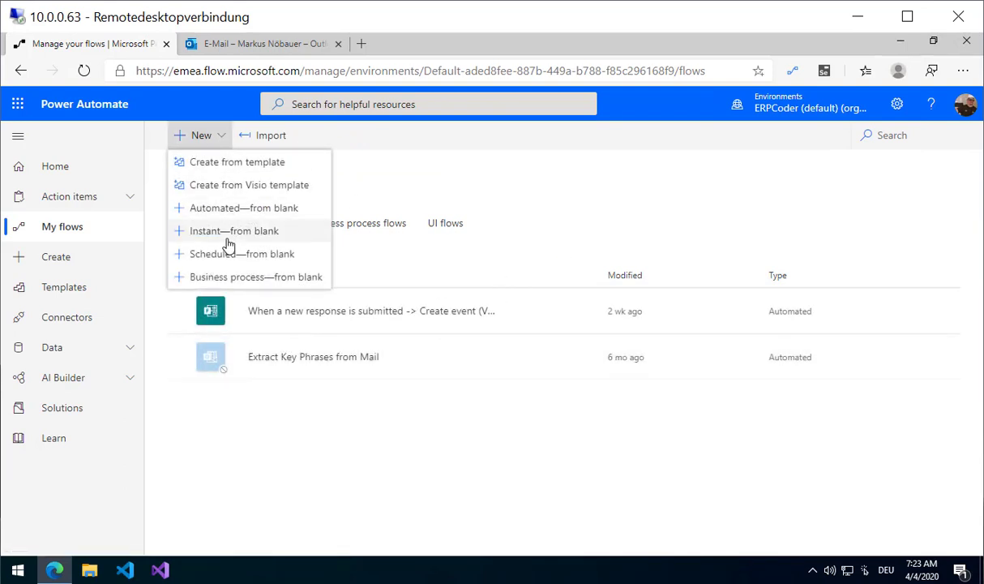
left_click(273, 235)
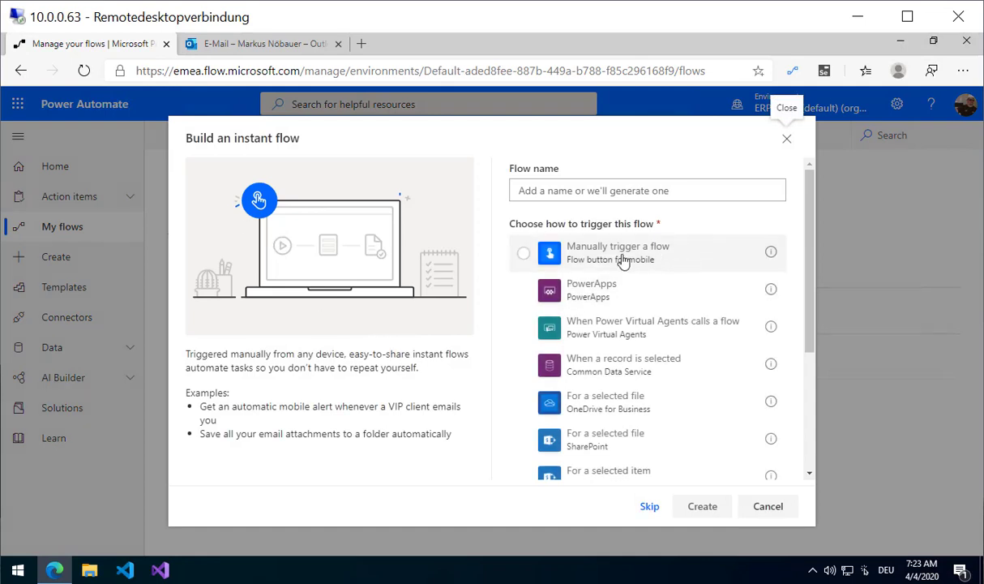
left_click(621, 259)
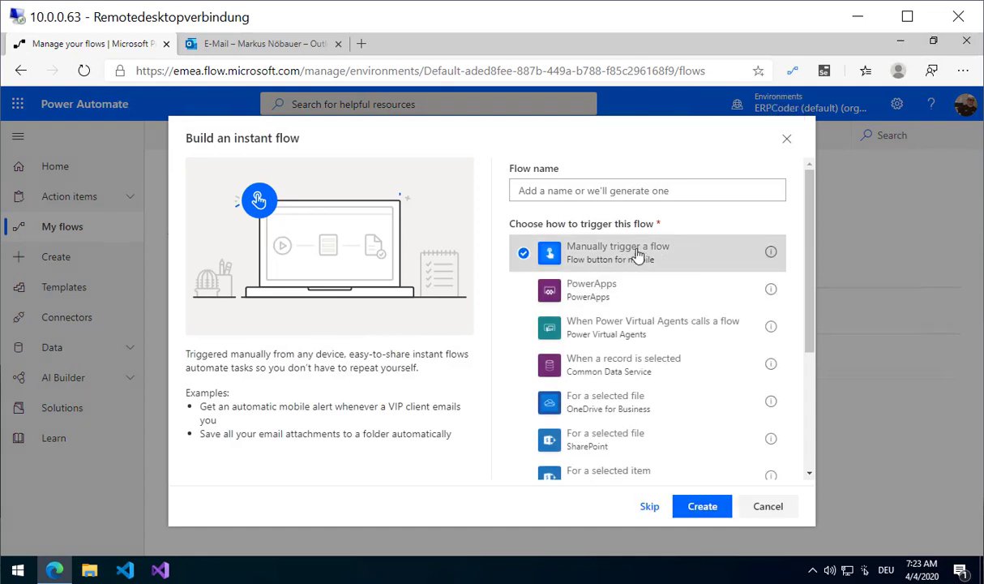
Create the flow and add a UI flows 'Run a UI flow for web' action after the trigger.
left_click(703, 507)
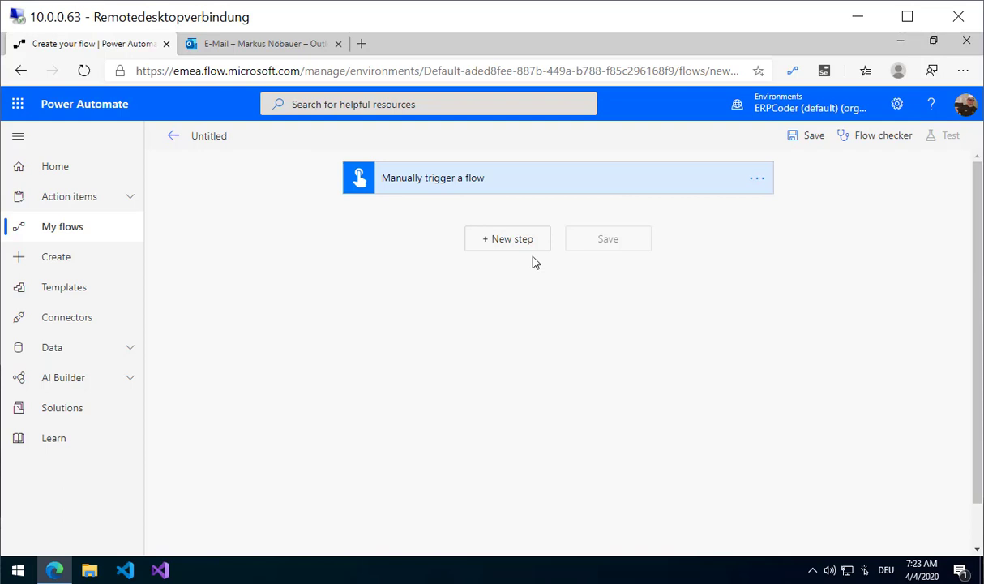
left_click(528, 243)
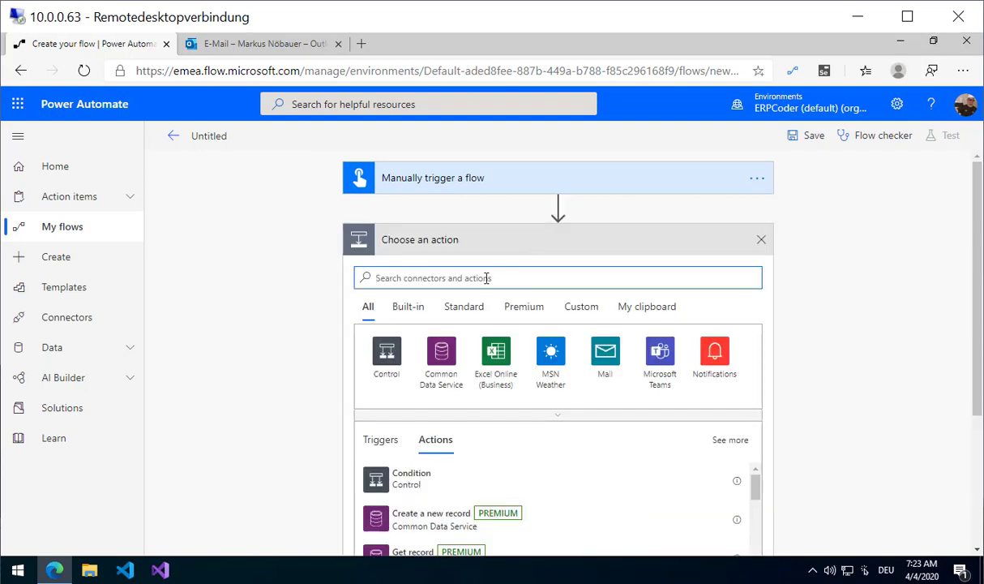
type("ui")
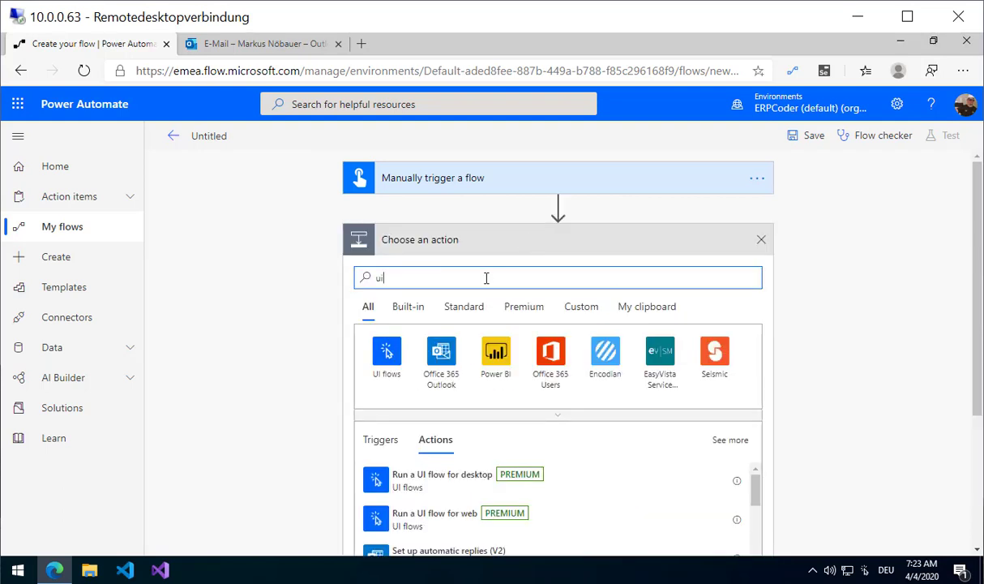
left_click(390, 361)
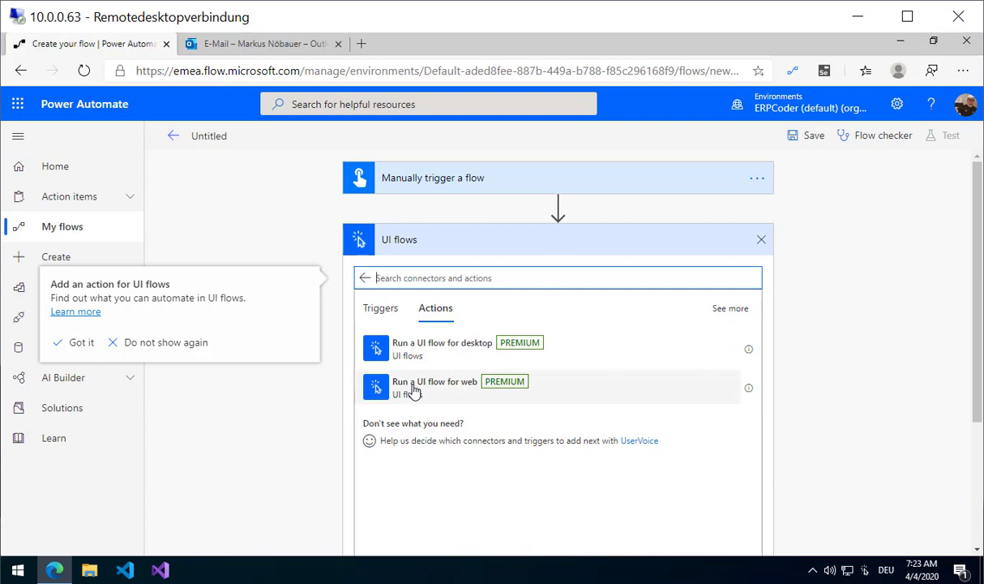
left_click(453, 399)
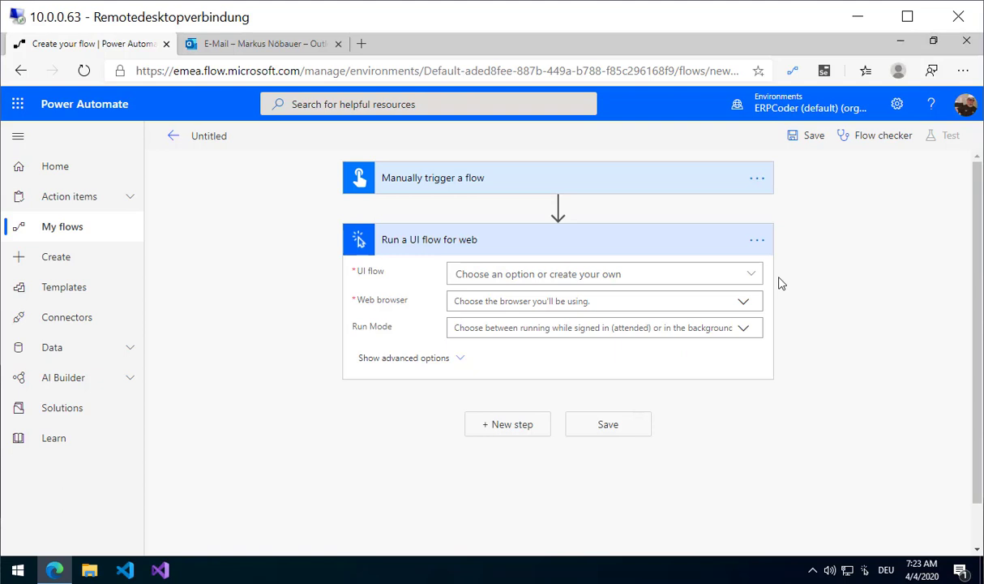
Configure the step with UI flow bitcoin, browser Microsoft Edge (Chromium), and Attended run mode.
left_click(751, 274)
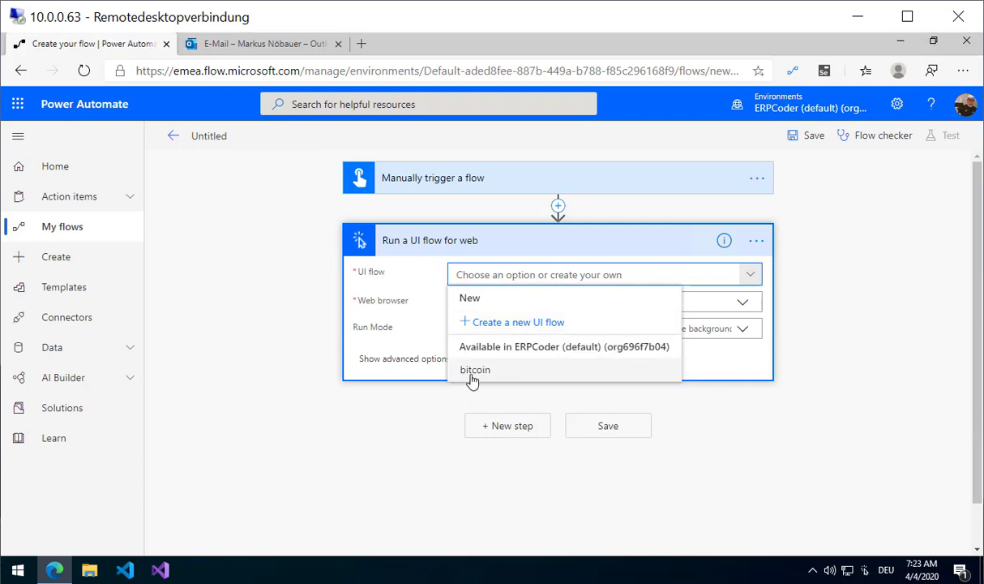
left_click(511, 374)
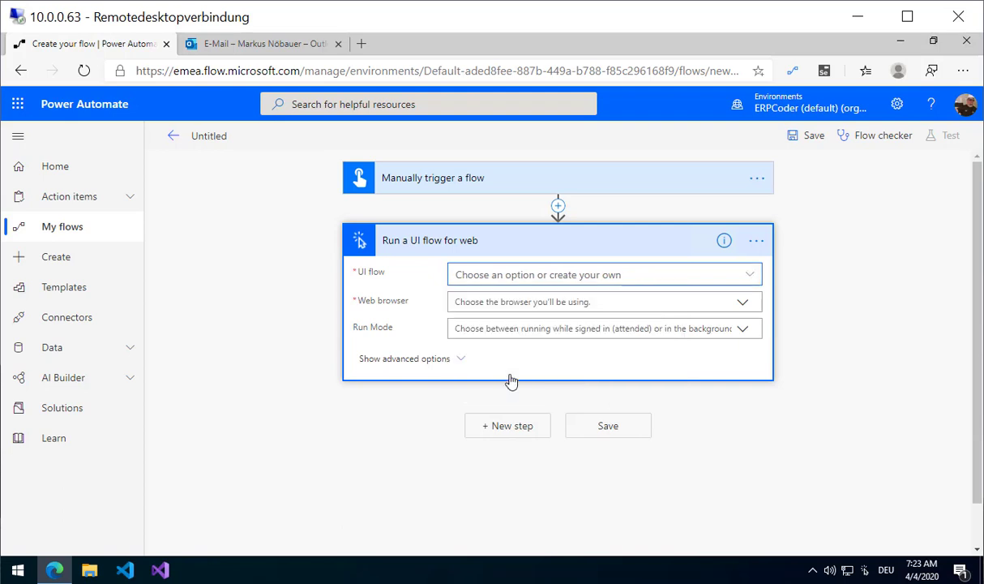
left_click(743, 304)
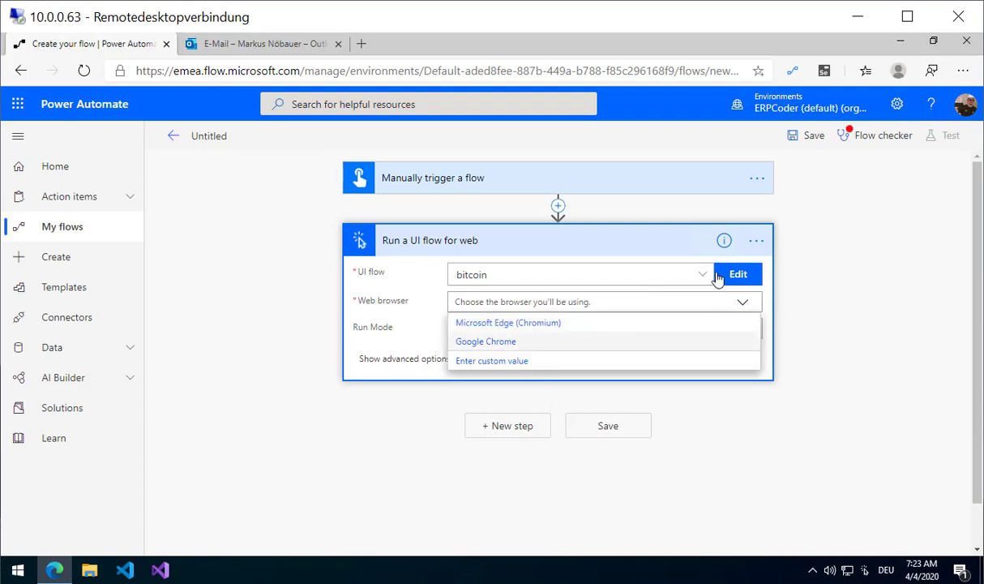
left_click(575, 323)
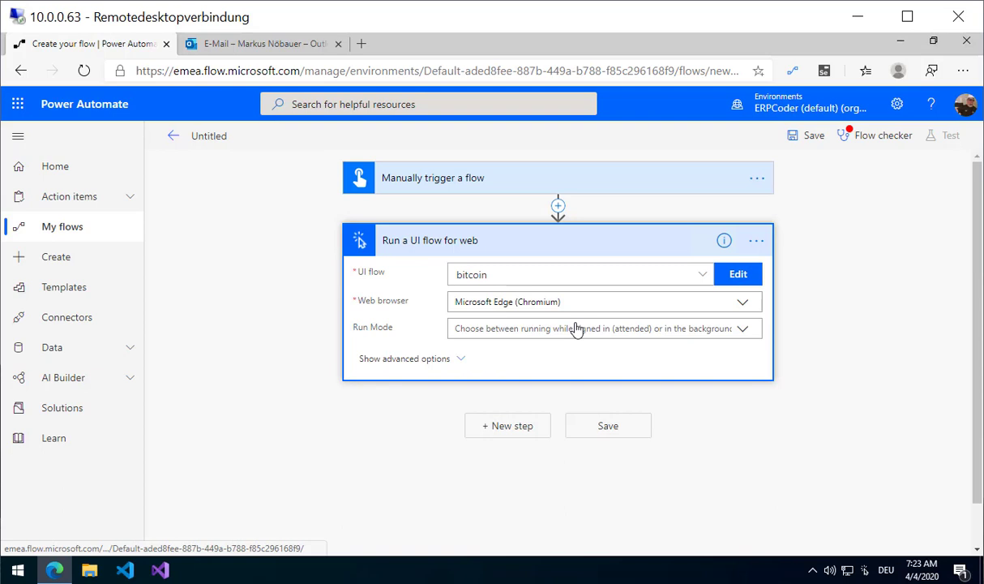
left_click(742, 328)
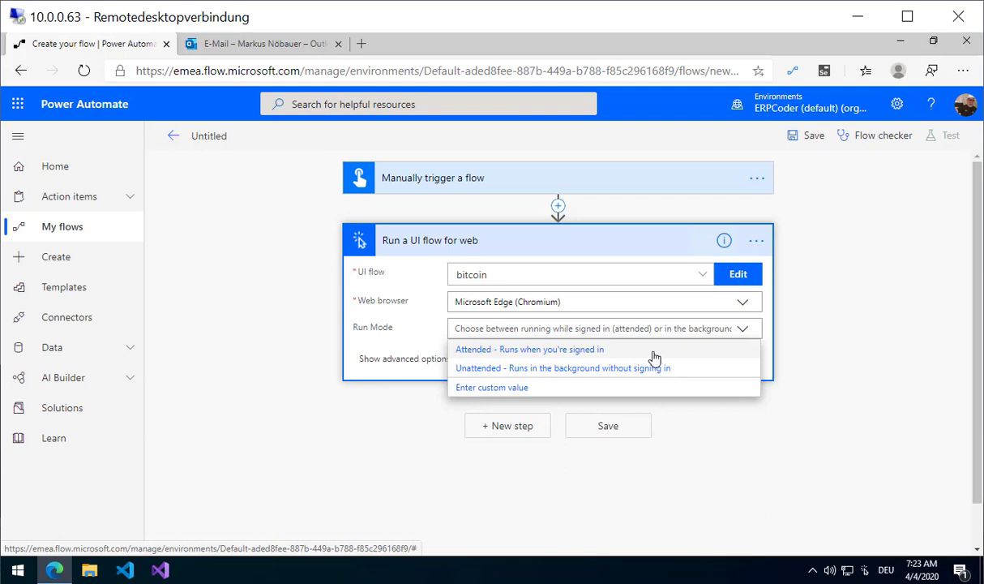
left_click(487, 355)
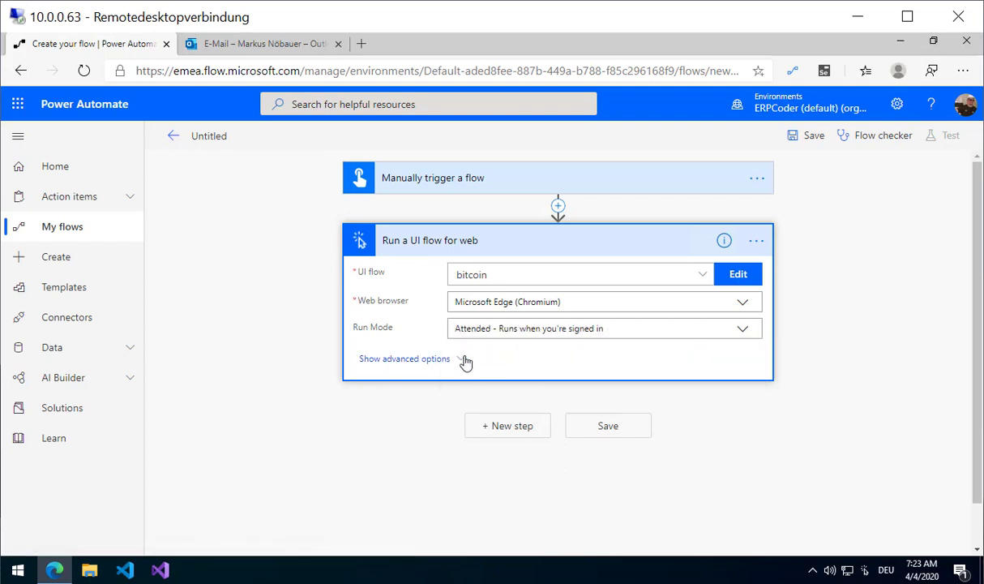
left_click(457, 361)
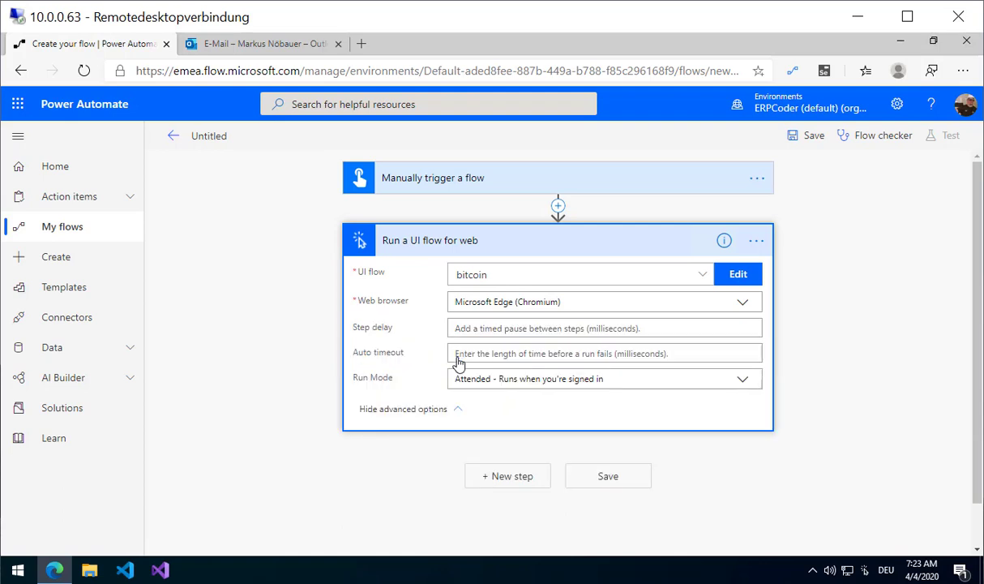
left_click(756, 242)
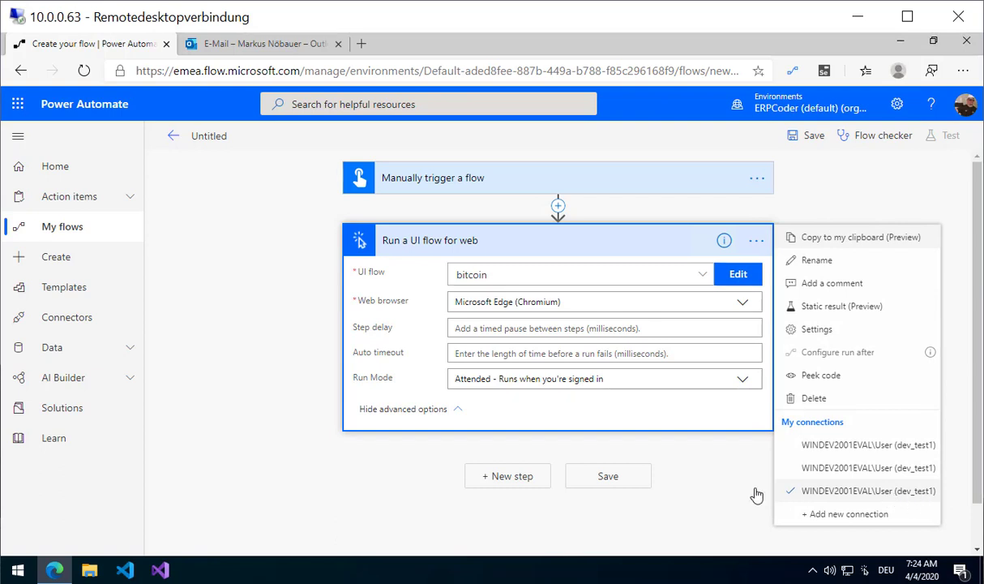
Add an Office 365 Outlook 'Send an email (V2)' step after the UI flow.
left_click(703, 477)
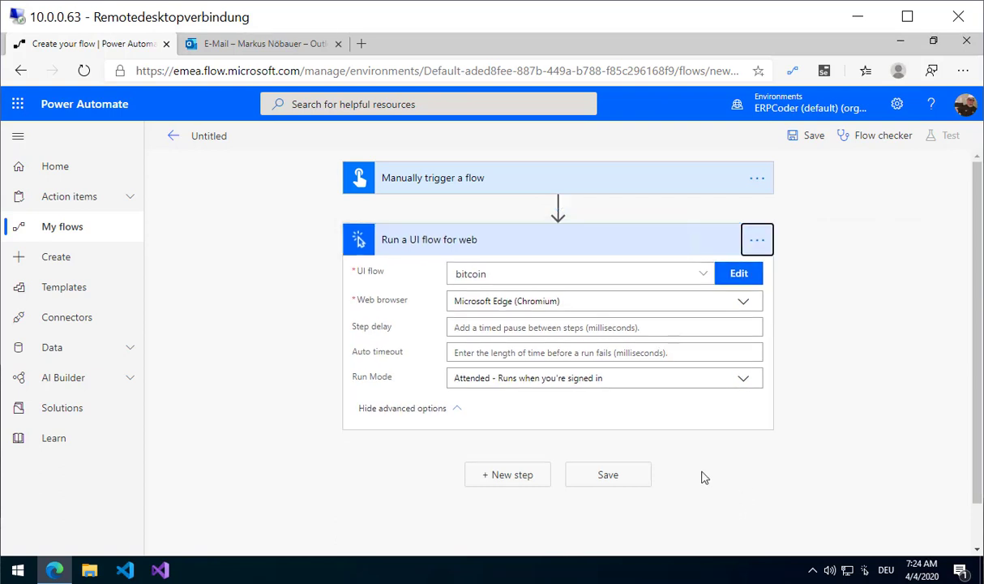
left_click(511, 475)
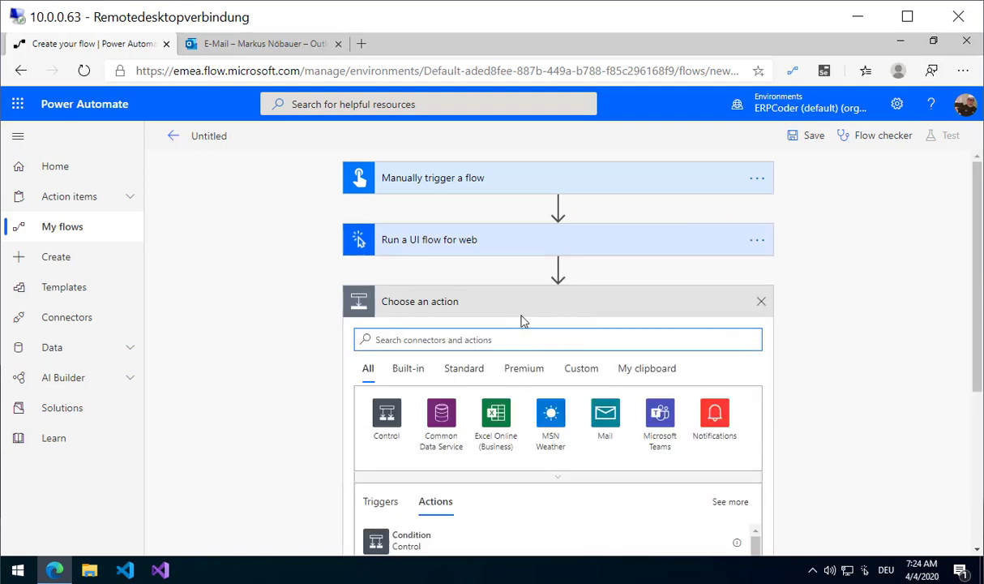
type("email")
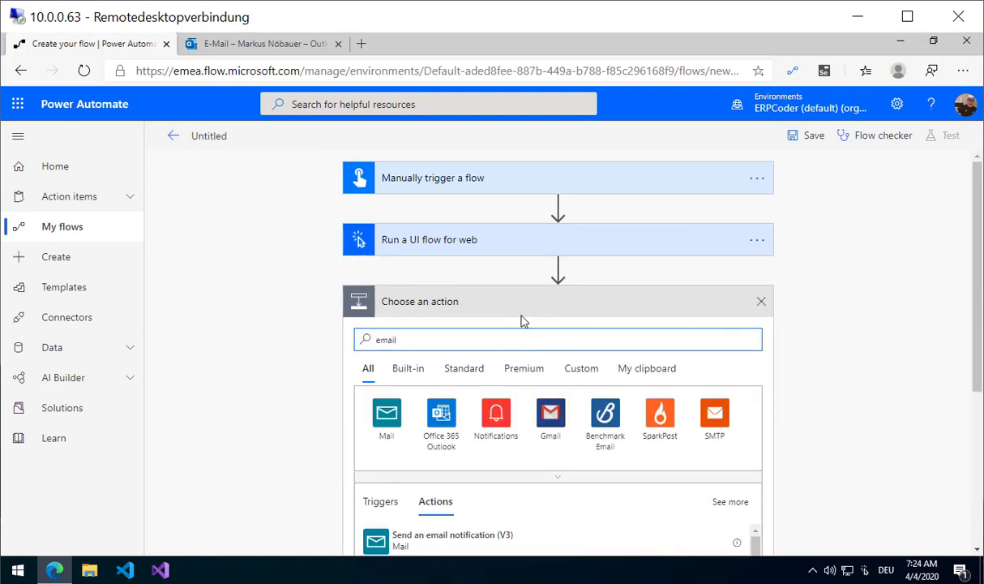
left_click(447, 431)
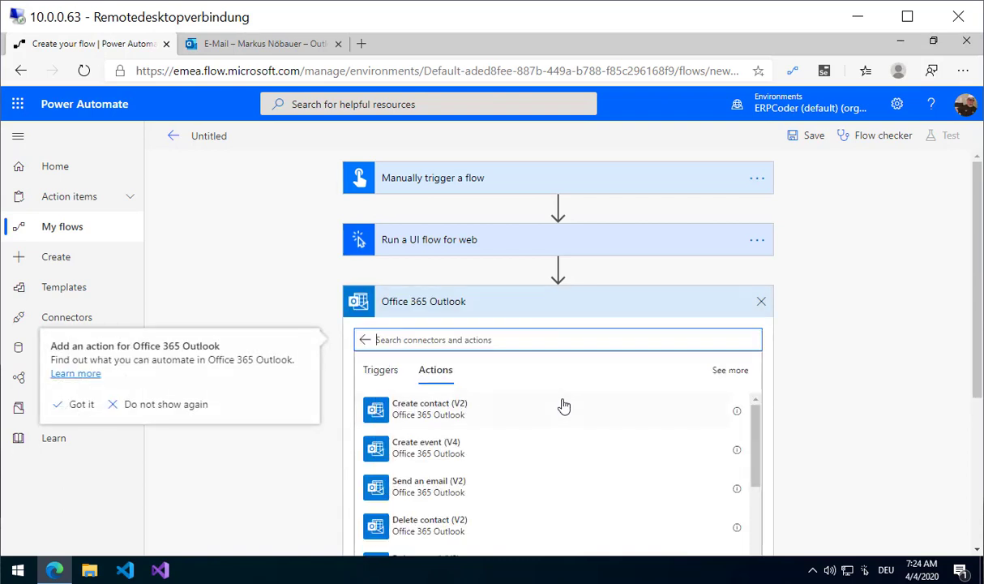
left_click(430, 487)
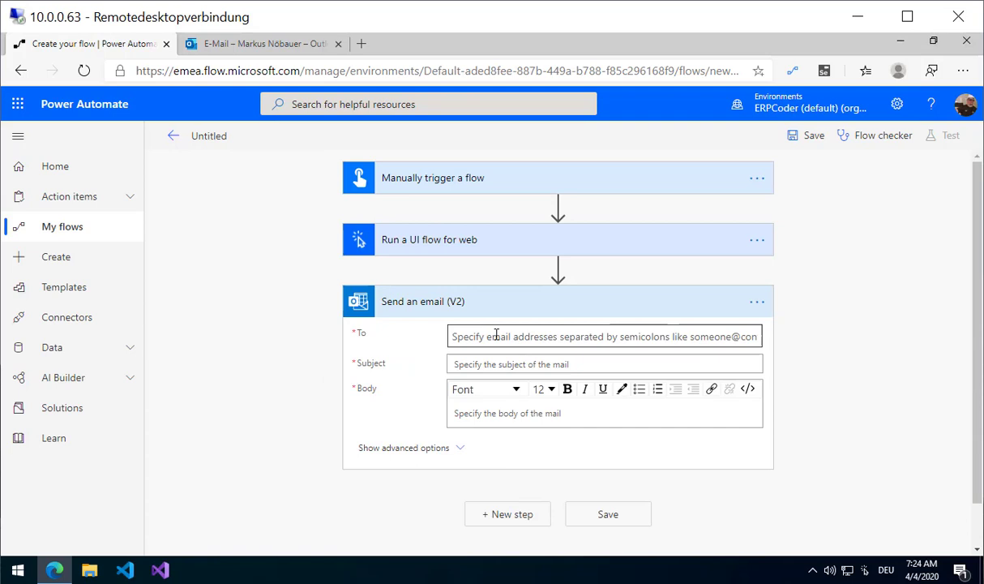
Address the email to the flow owner, subject 'Bitcoin rate', body btcrate, and save the flow.
left_click(496, 336)
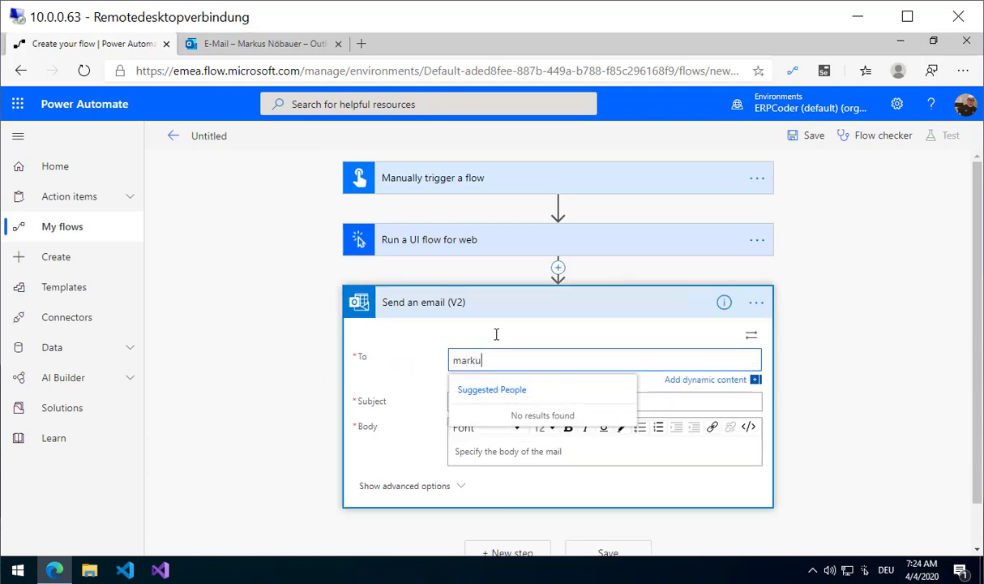
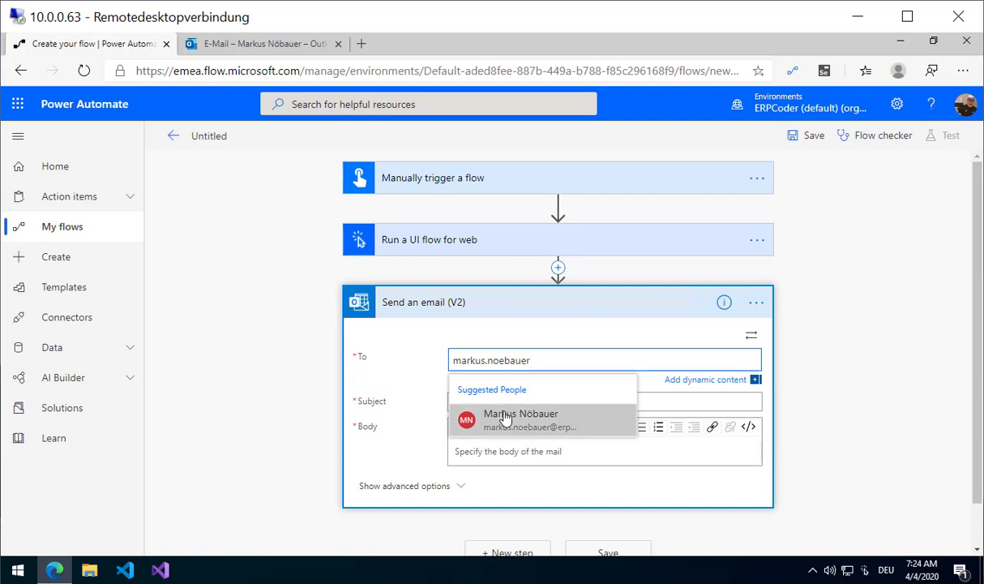
left_click(504, 417)
left_click(510, 399)
type("Bi")
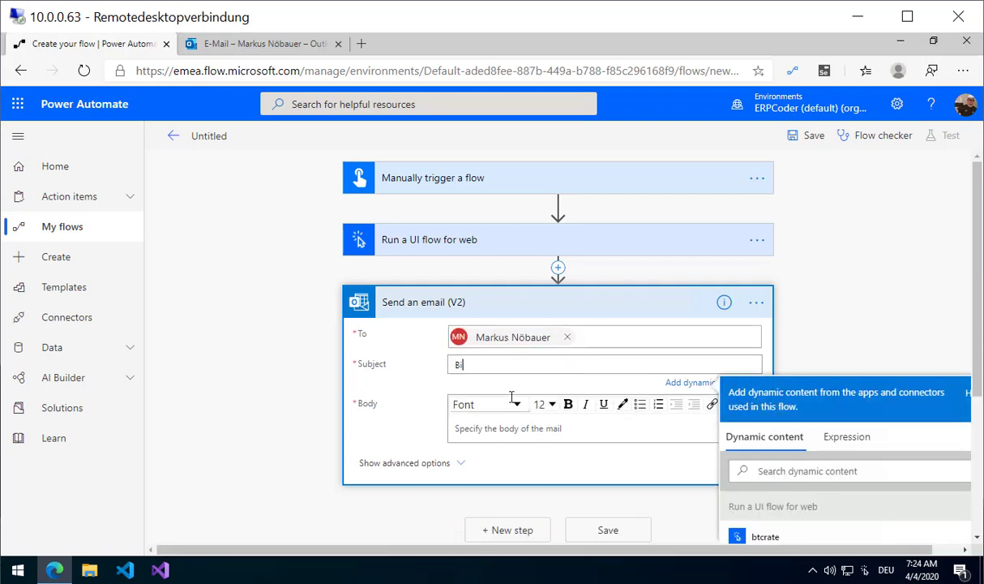
type("tcoin rate")
left_click(462, 426)
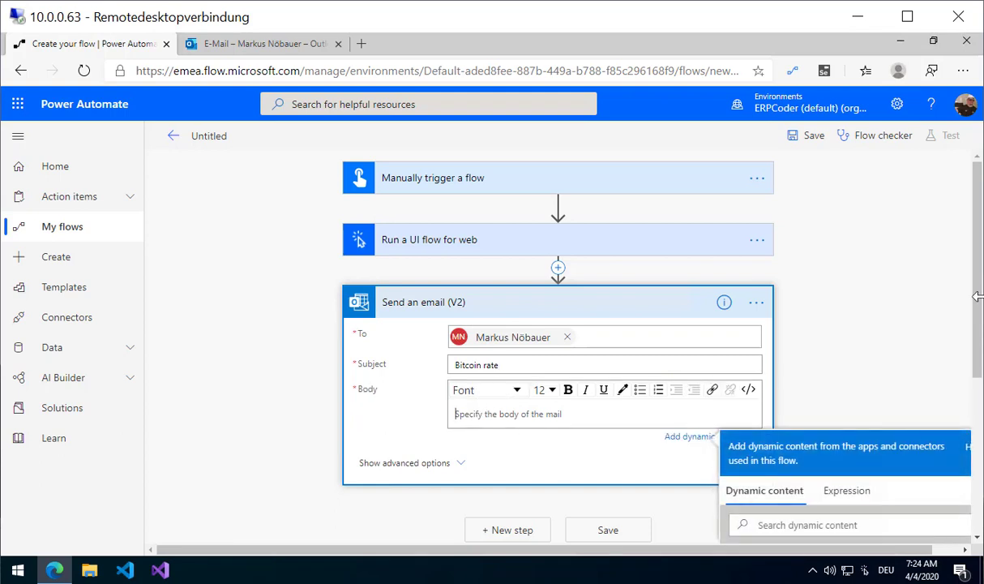
scroll(978, 426, "down", 3)
scroll(978, 425, "down", 1)
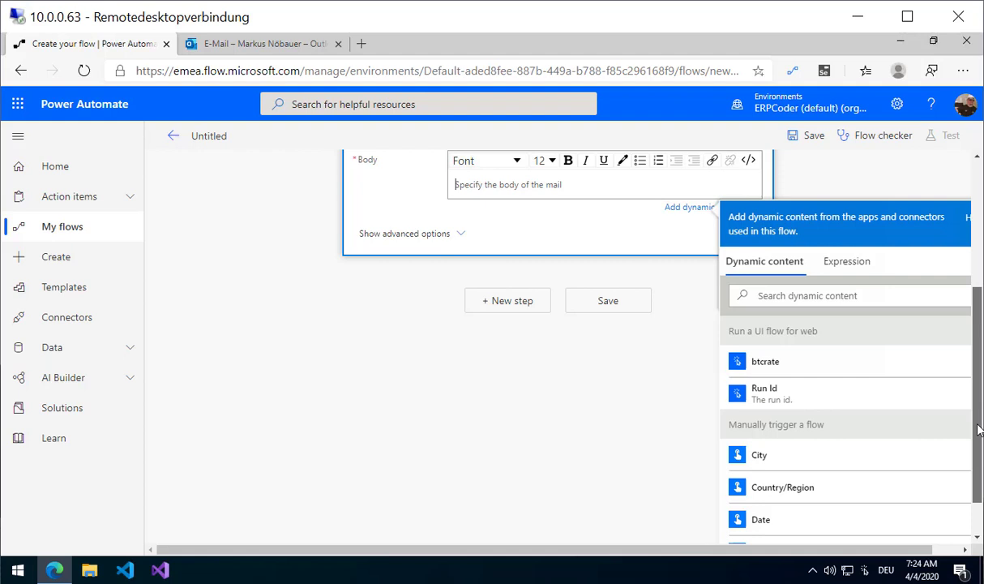
left_click(810, 349)
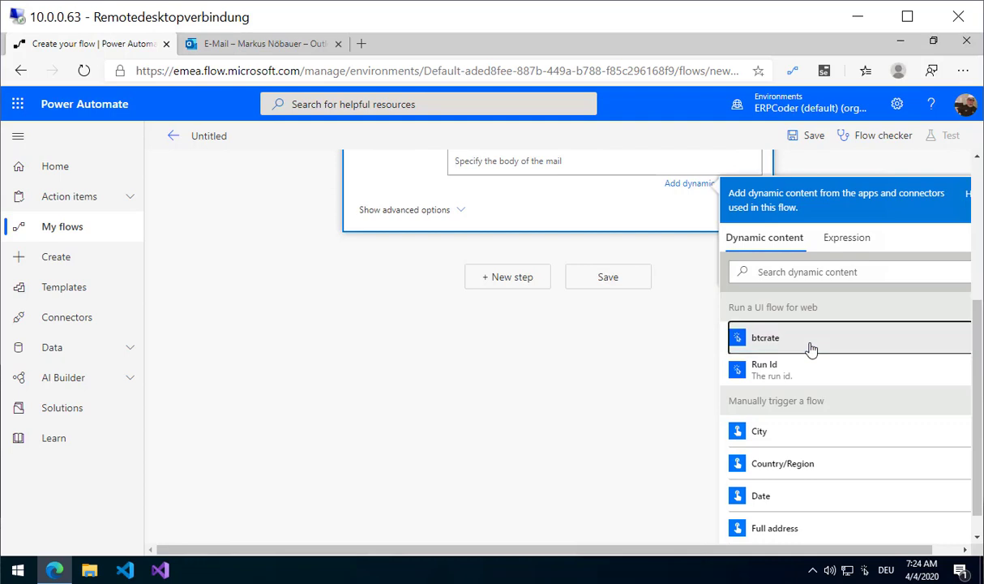
left_click(648, 380)
left_click(609, 474)
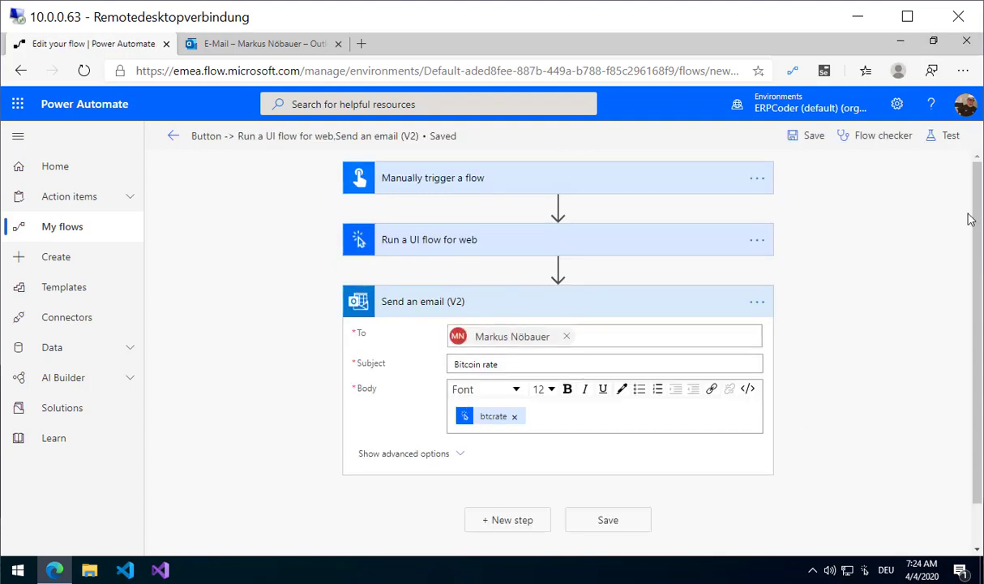
Test-run the flow with a manual trigger, then check Outlook for the Bitcoin rate email.
left_click(947, 141)
left_click(772, 172)
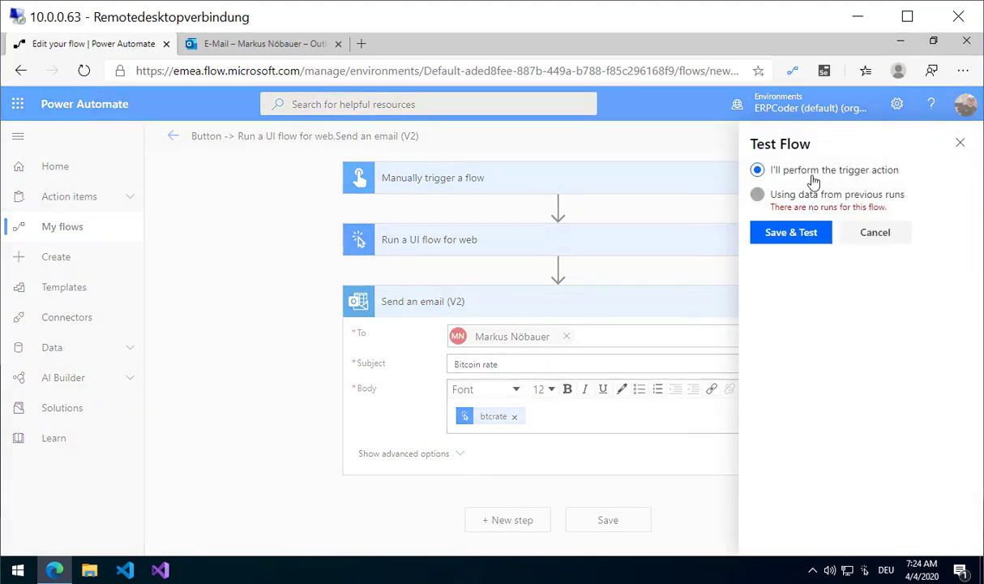
left_click(787, 239)
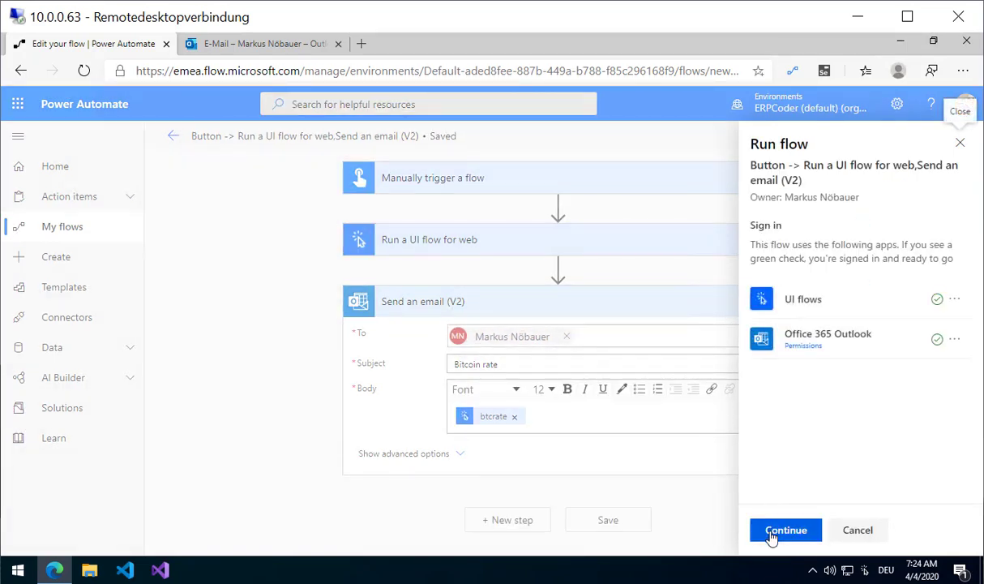
left_click(771, 532)
left_click(772, 533)
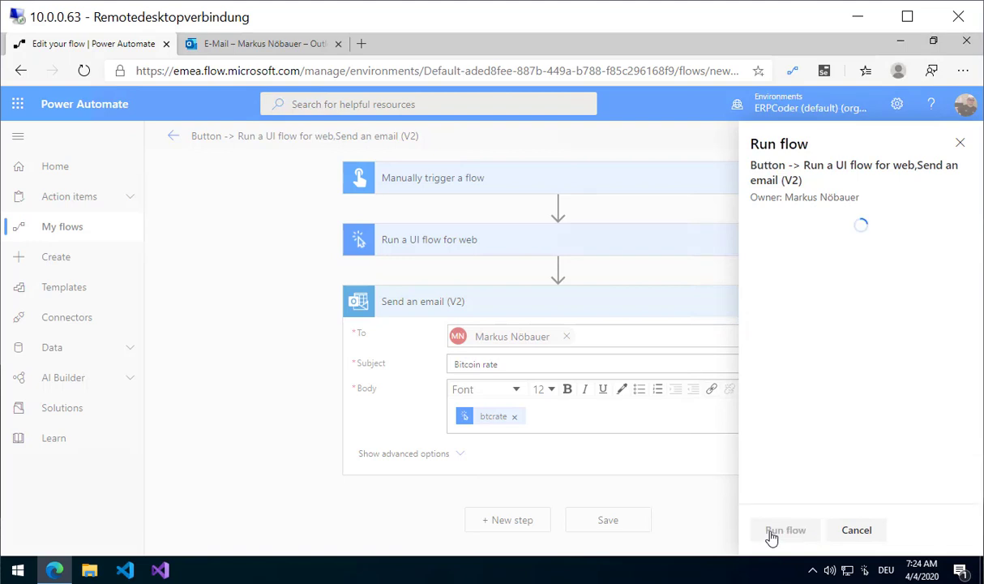
left_click(776, 532)
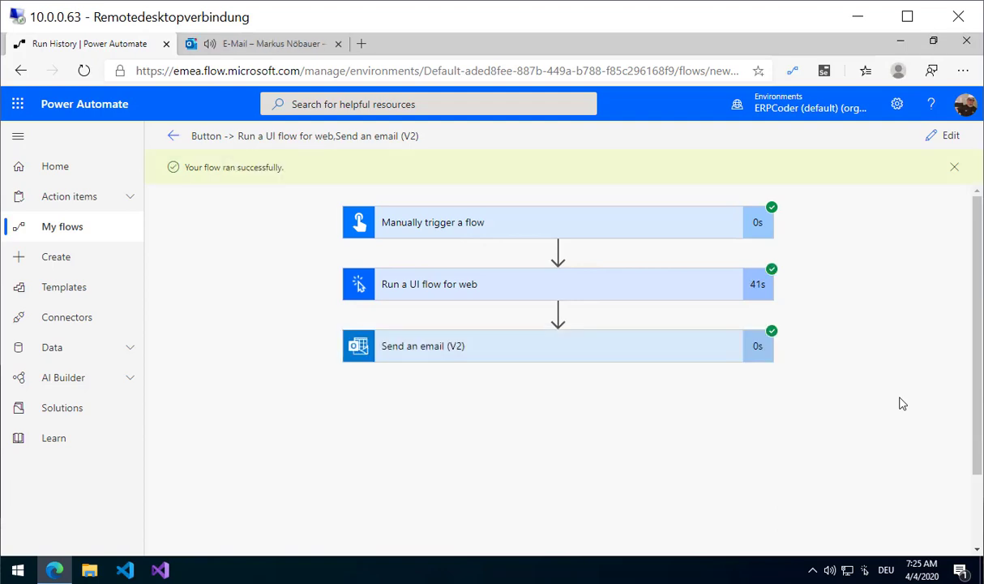
left_click(235, 50)
left_click(355, 224)
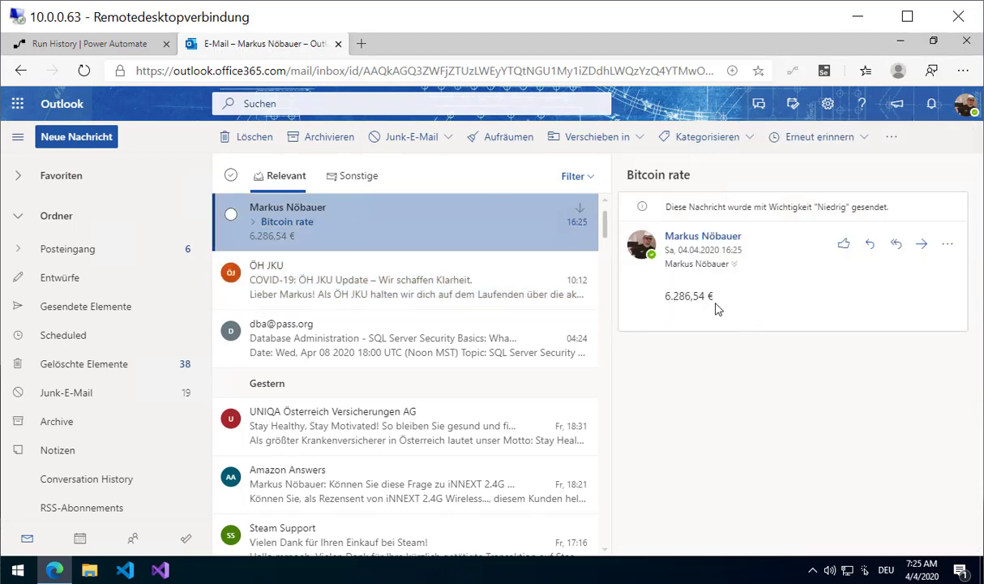
left_click_drag(717, 296, 616, 295)
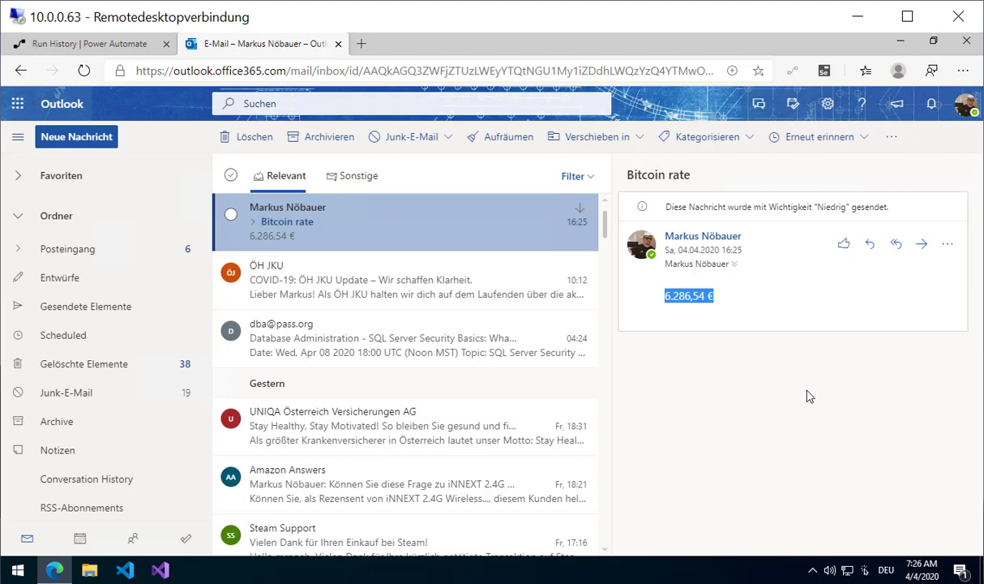
left_click(72, 45)
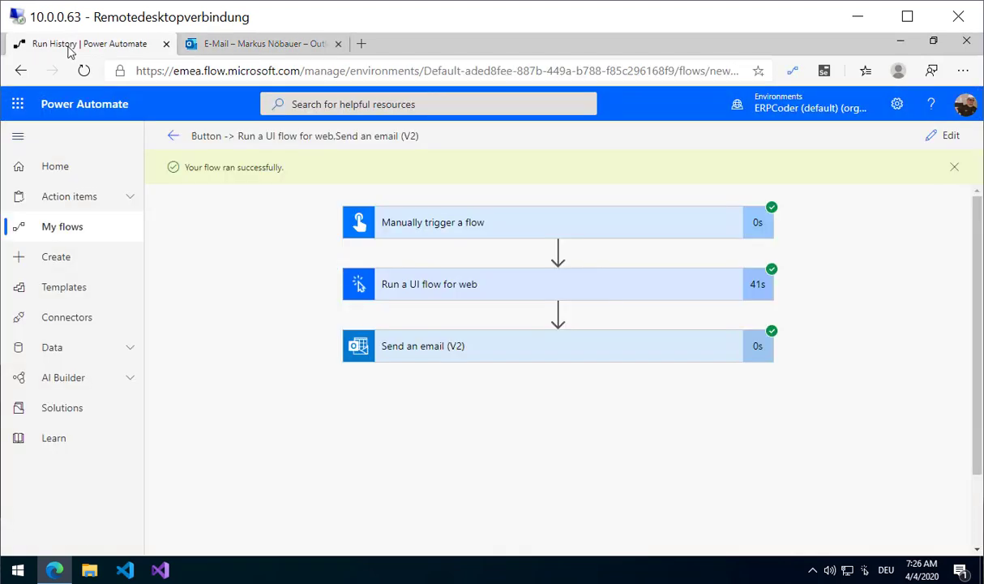